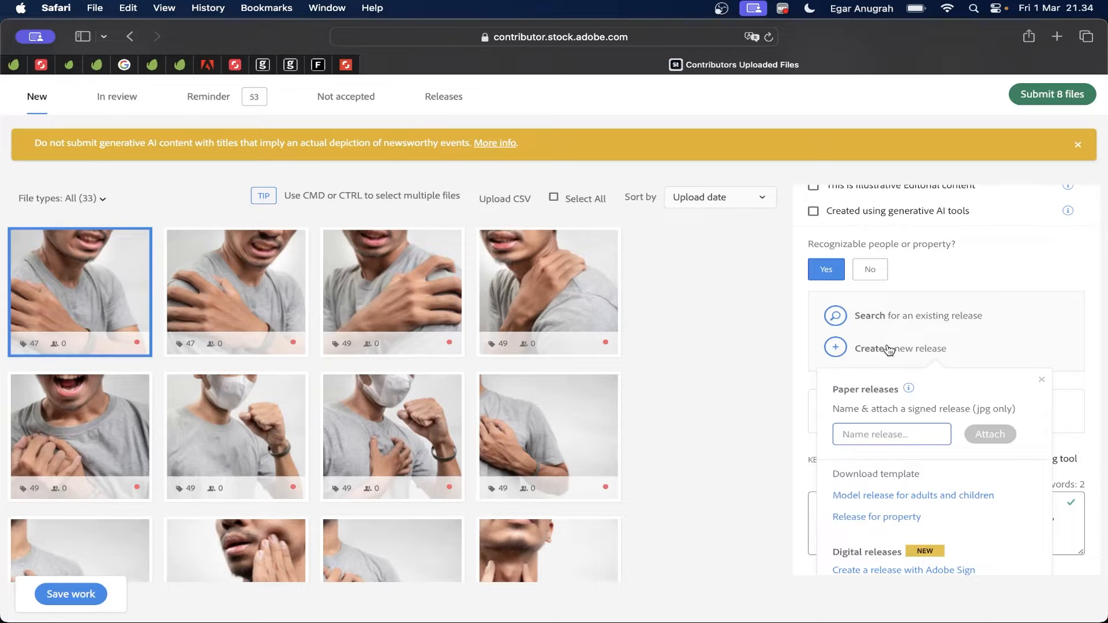
Step: Start an Adobe Sign release and save the photo edits before leaving the page
scroll(839, 351, "down", 3)
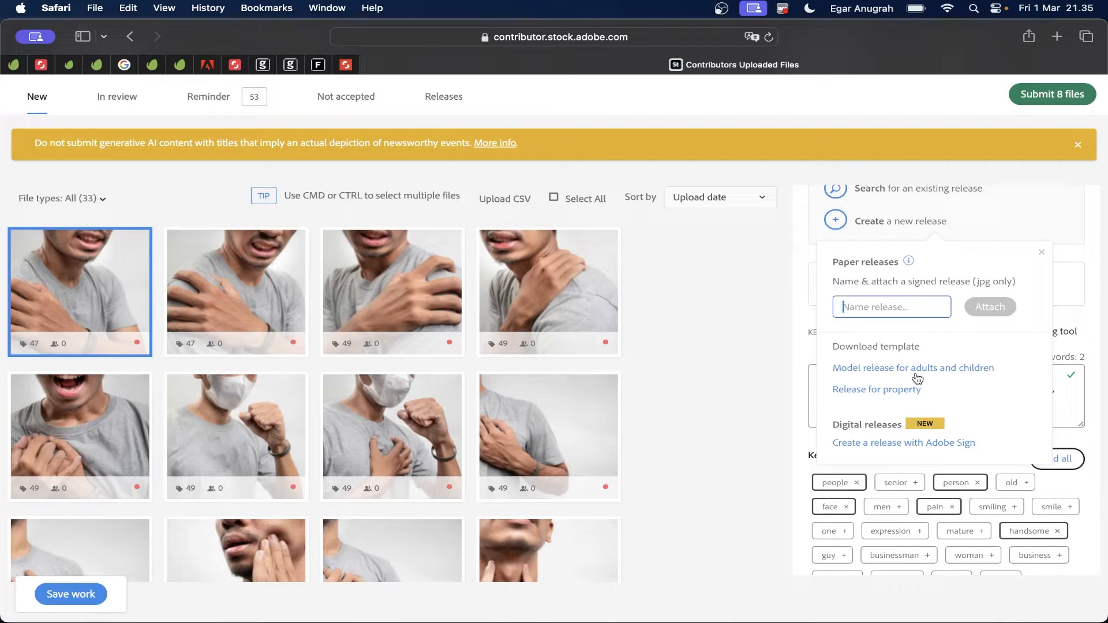
left_click(867, 444)
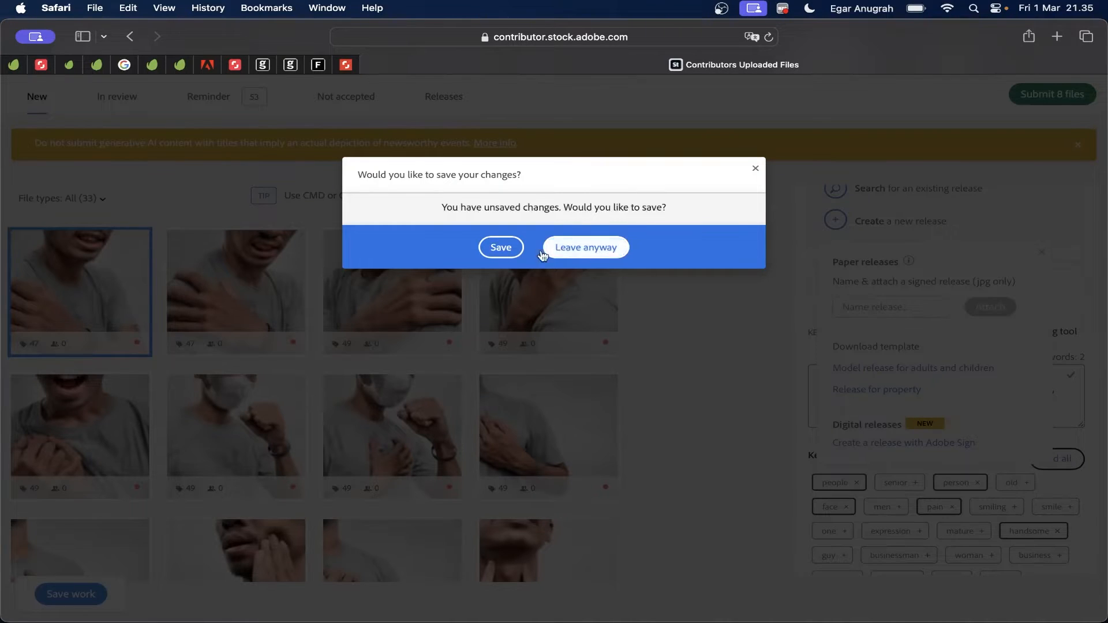
left_click(507, 249)
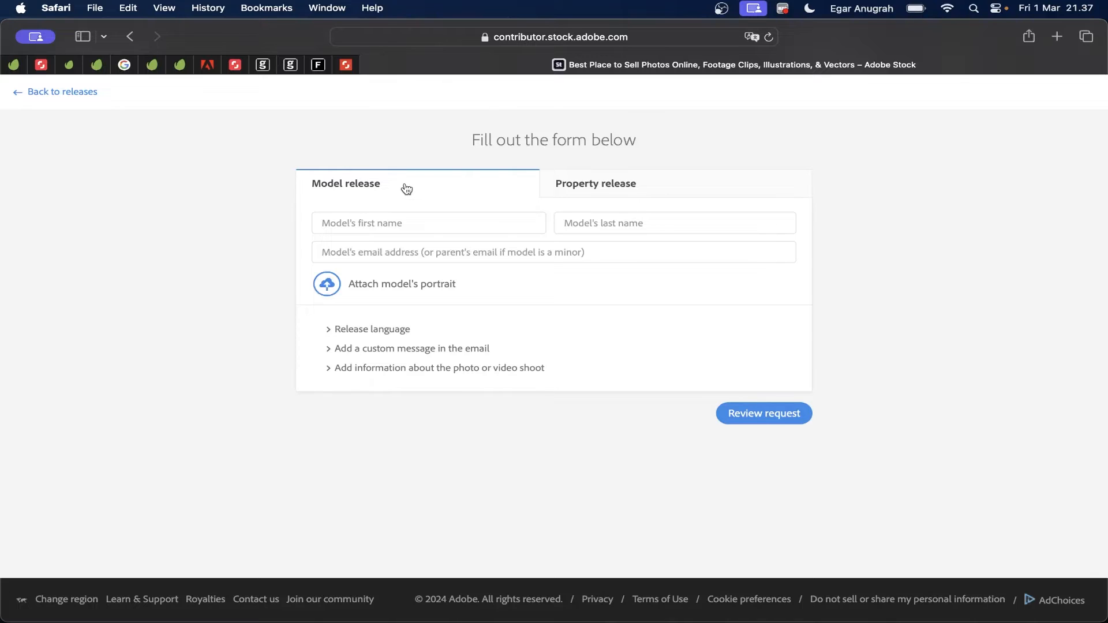
Step: On the Model release tab, enter the model's first name, last name and e-mail address
left_click(591, 191)
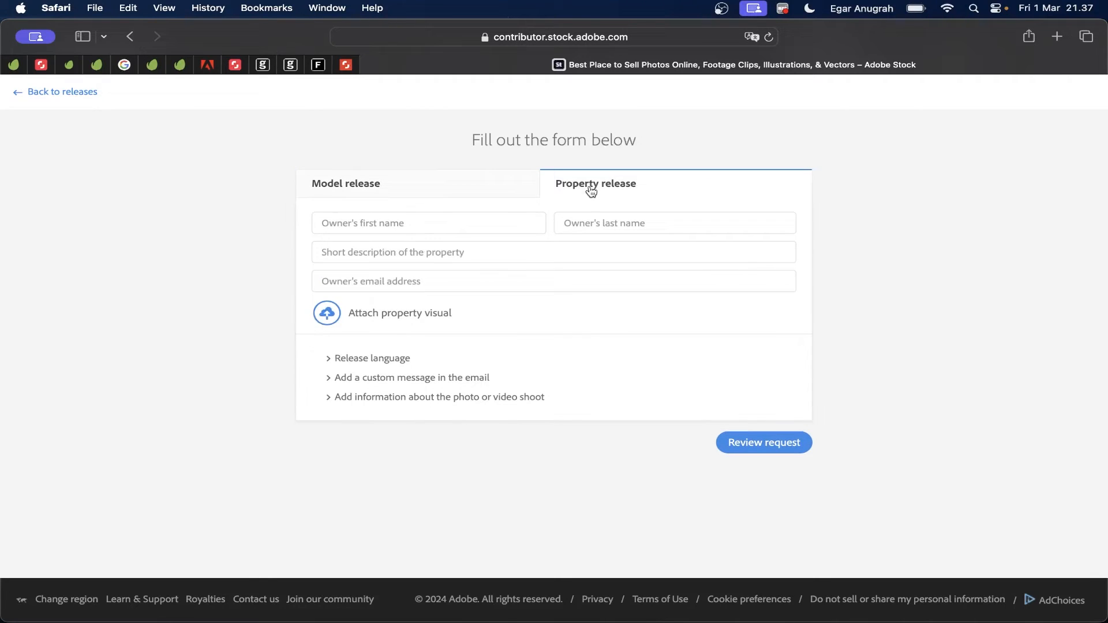
left_click(435, 190)
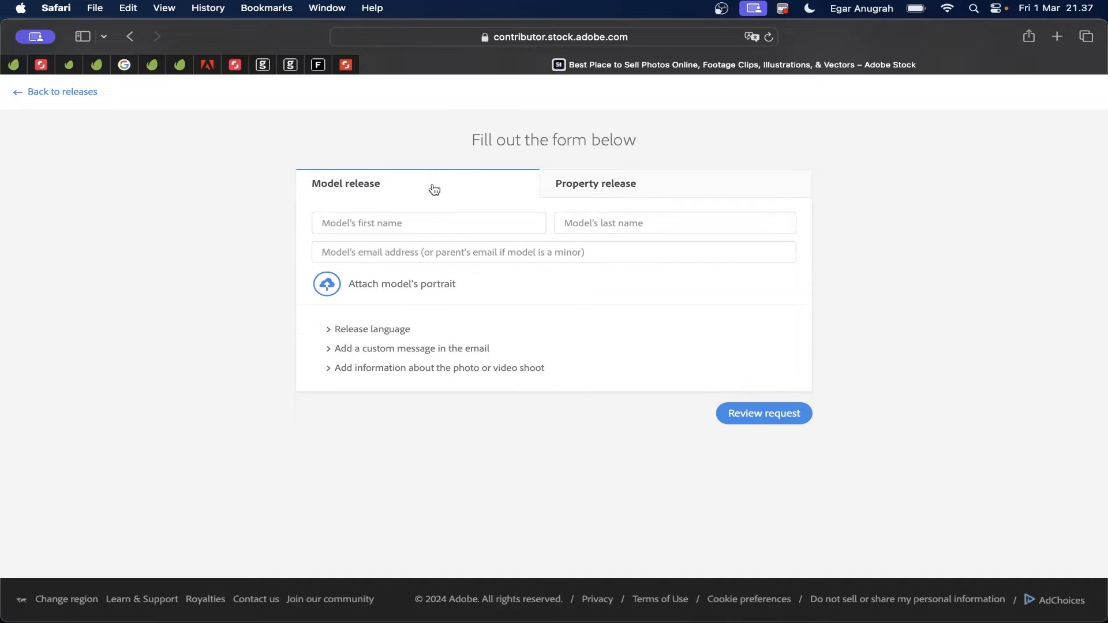
left_click(414, 223)
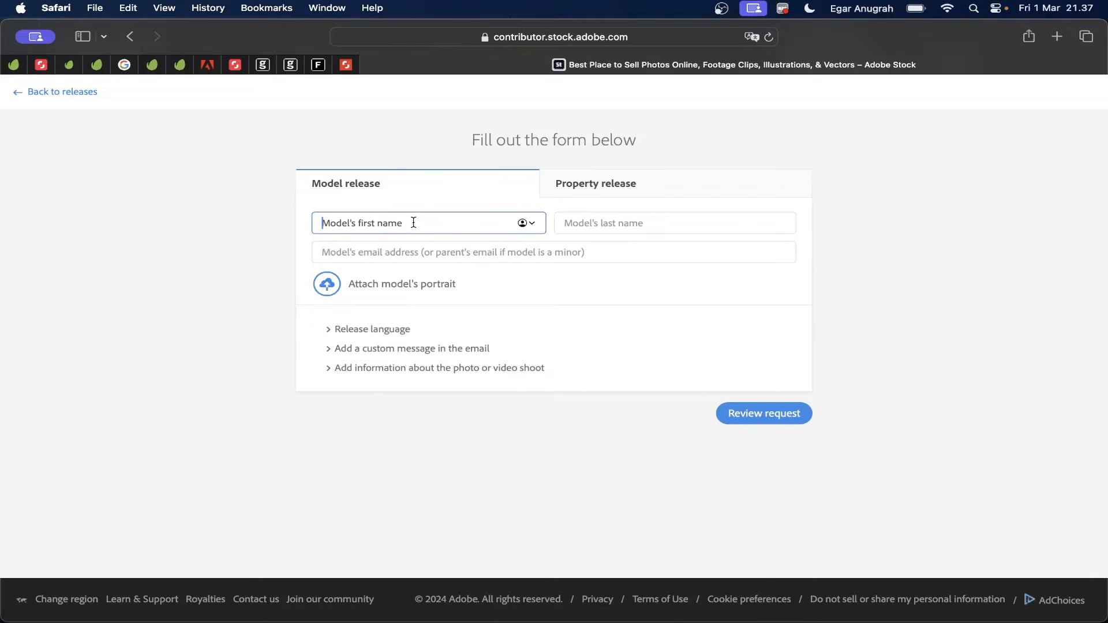
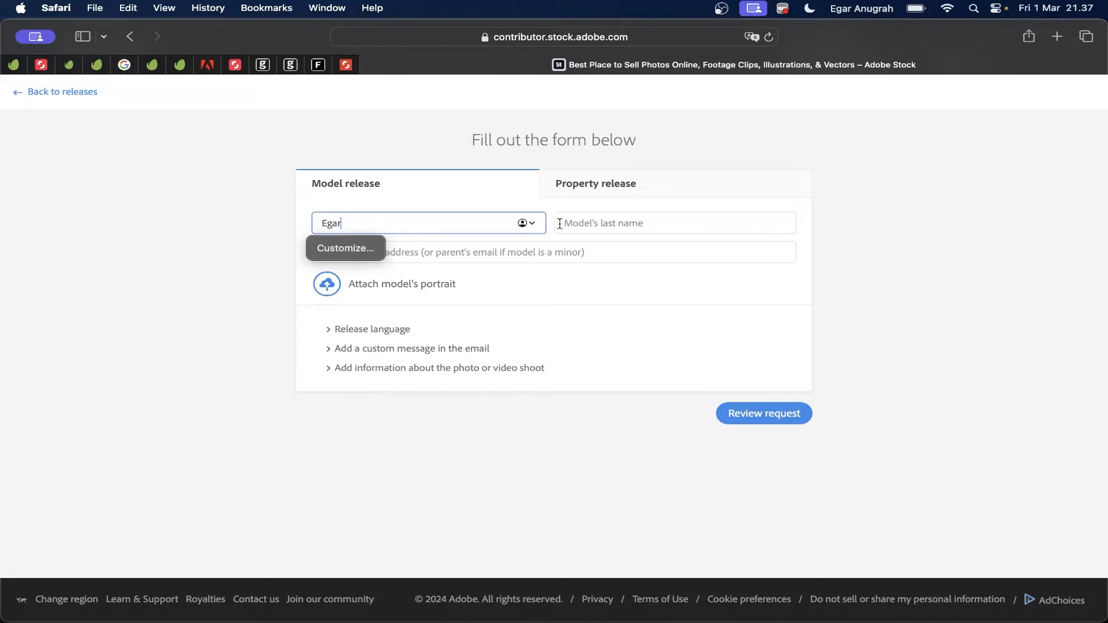
left_click(578, 220)
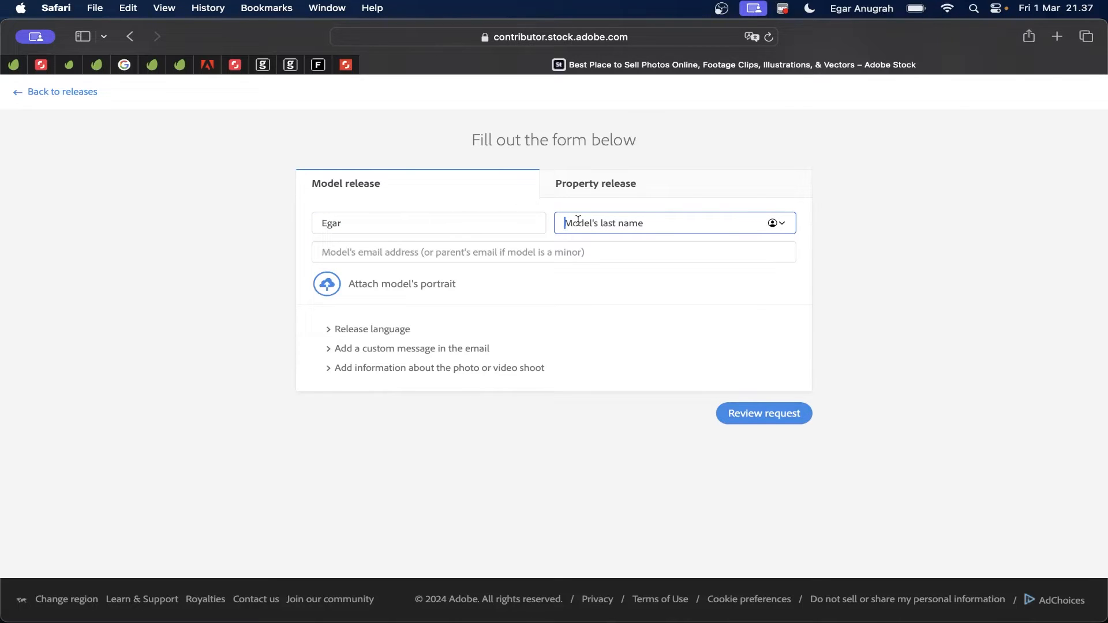
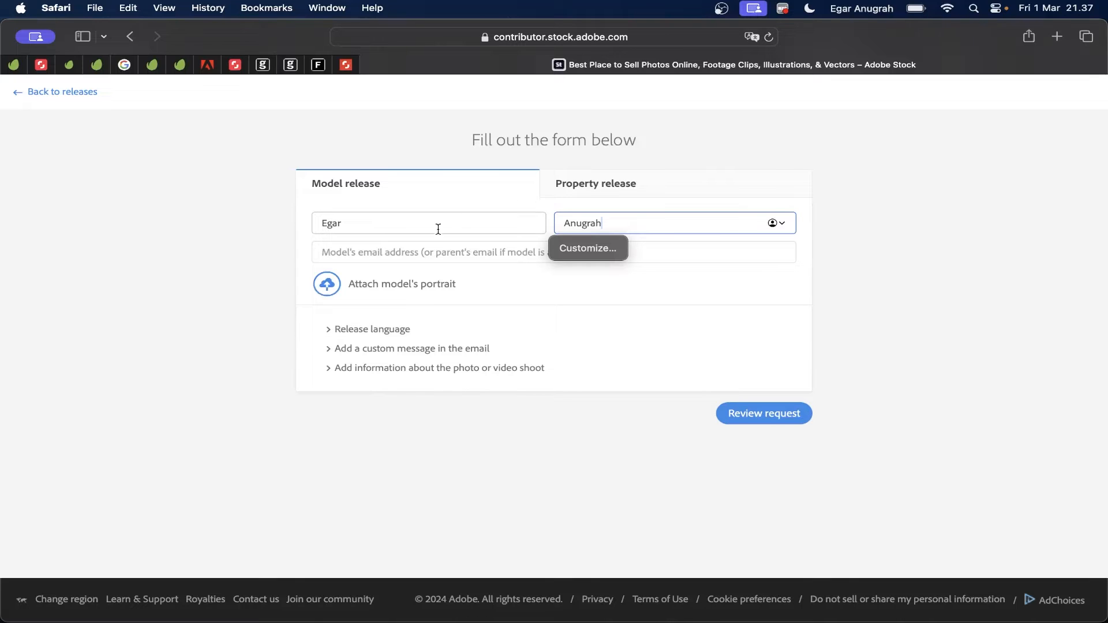
left_click(397, 251)
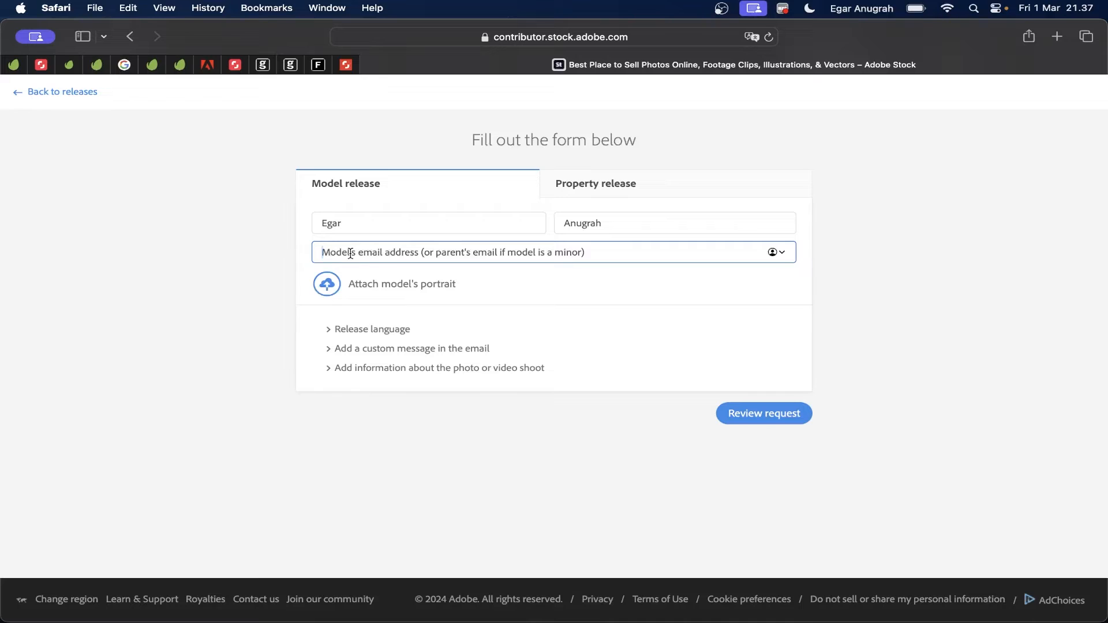
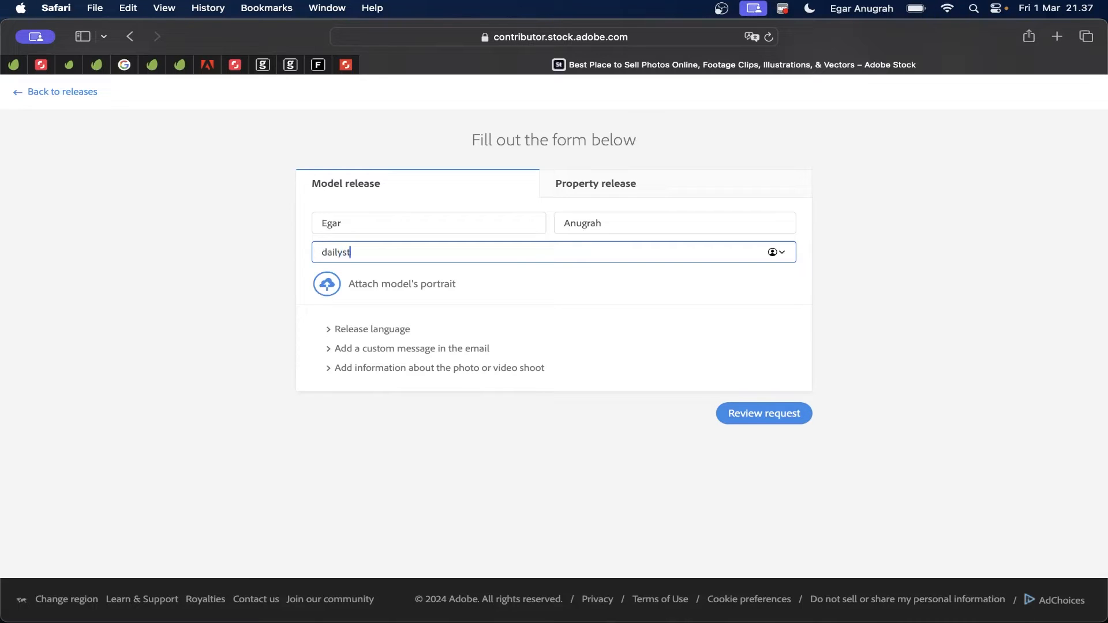
Step: Attach the model's portrait jpeg to the release
left_click(369, 290)
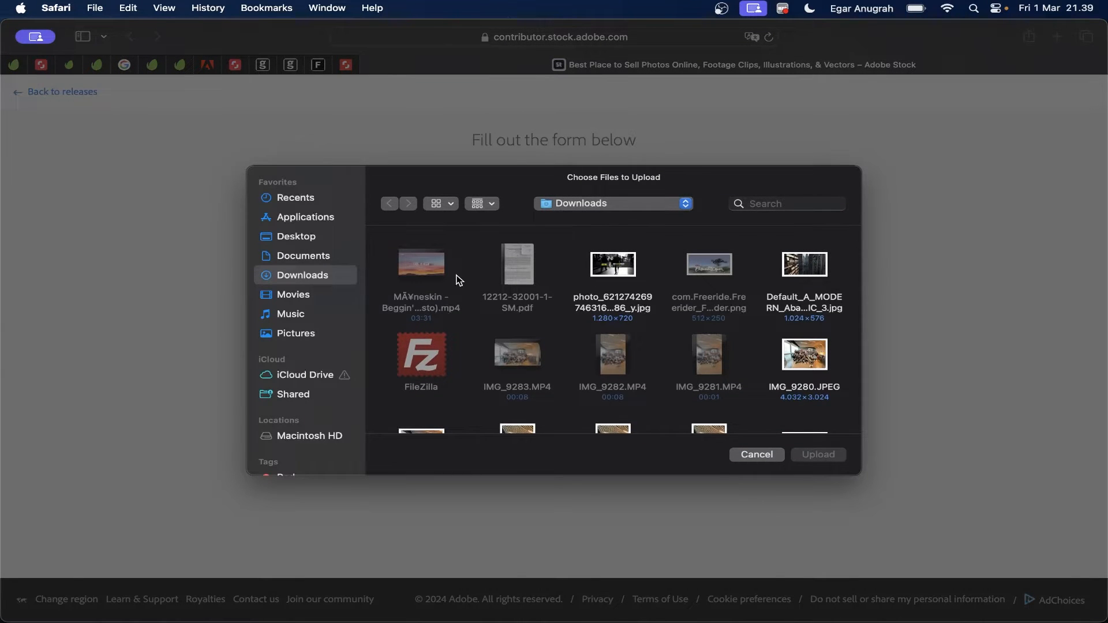
scroll(459, 281, "down", 10)
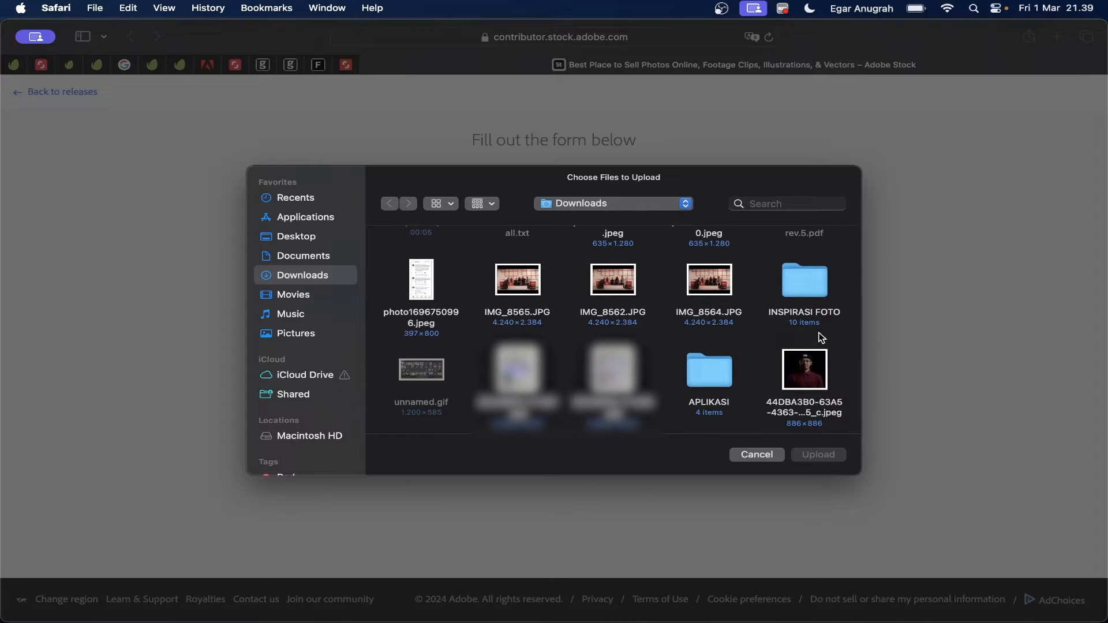
left_click(799, 372)
double_click(799, 370)
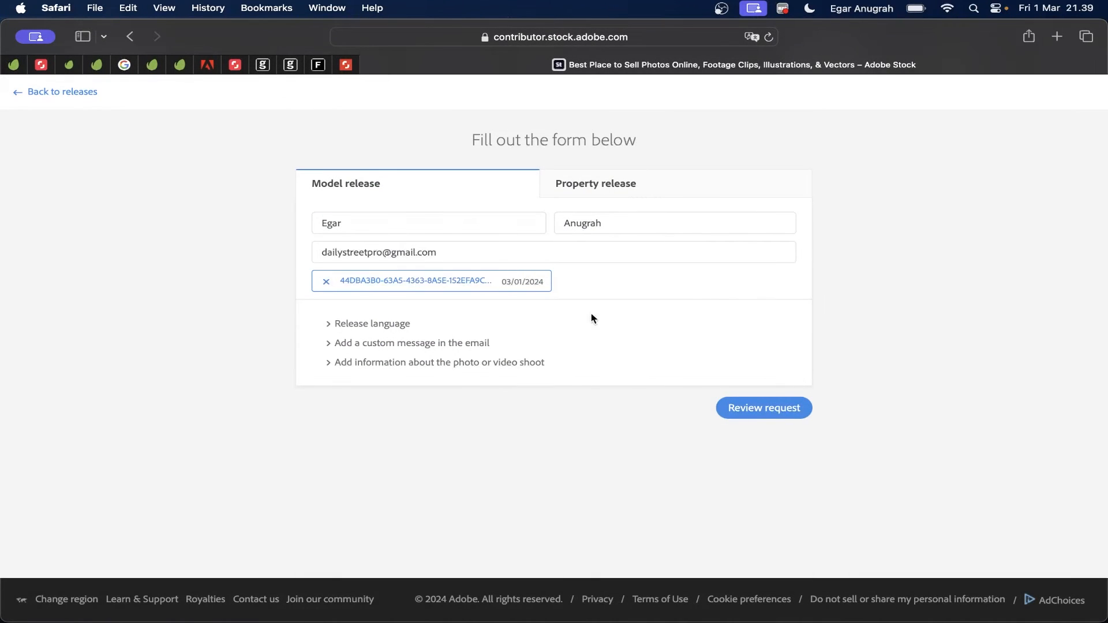
Step: Set the release language to English
left_click(330, 333)
left_click(350, 346)
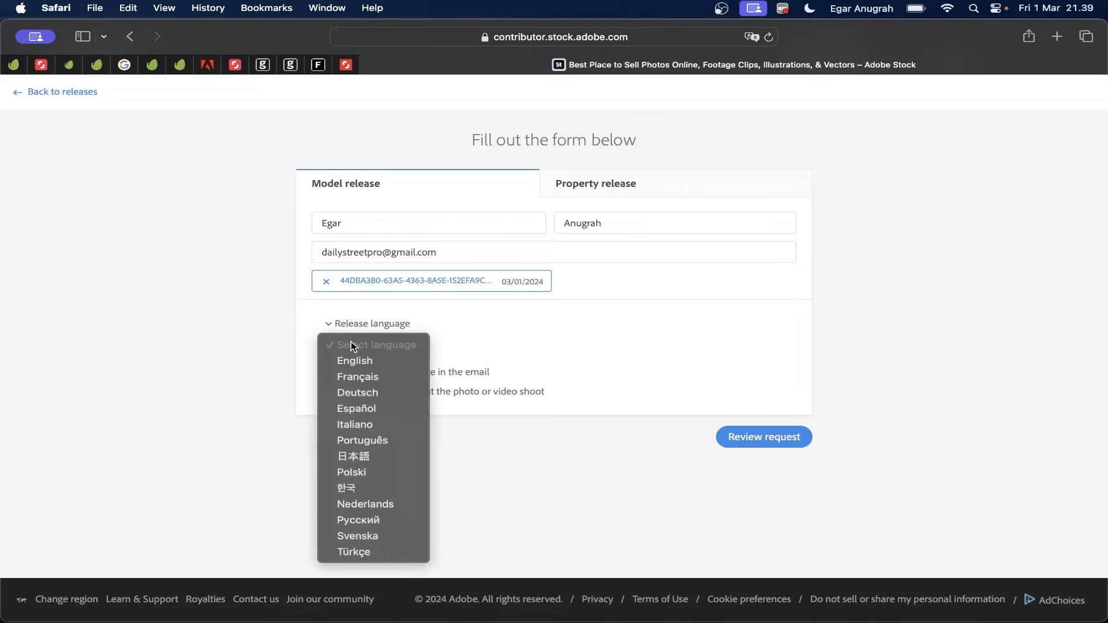
left_click(353, 361)
left_click(346, 373)
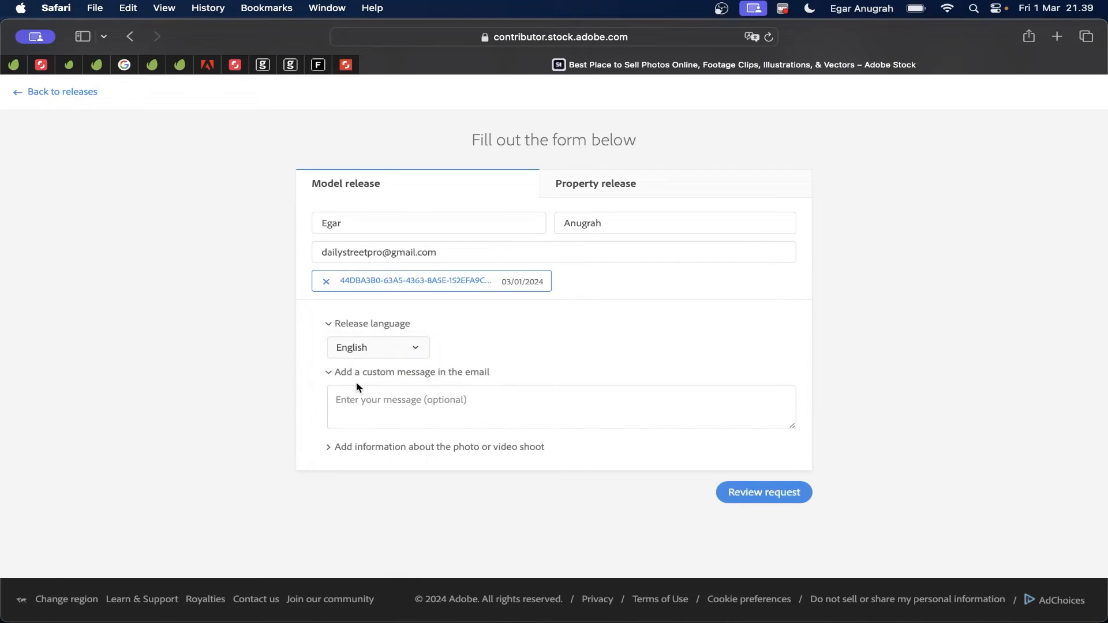
Step: Describe the shoot as 'Health & Studio', dated March 2024, and go to review the request
left_click(330, 448)
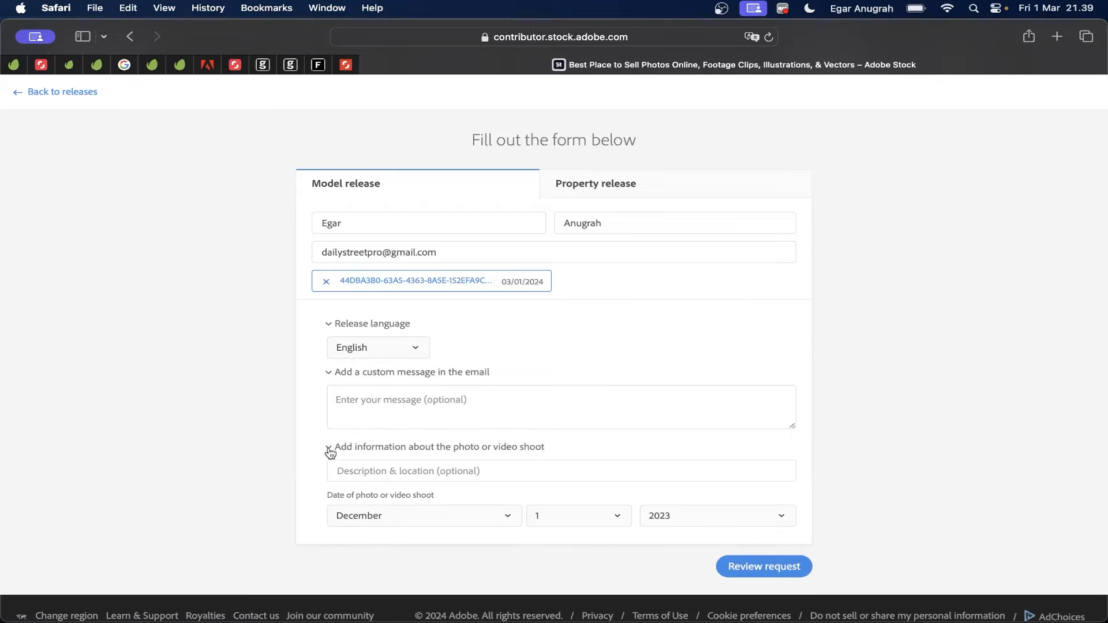
left_click(410, 471)
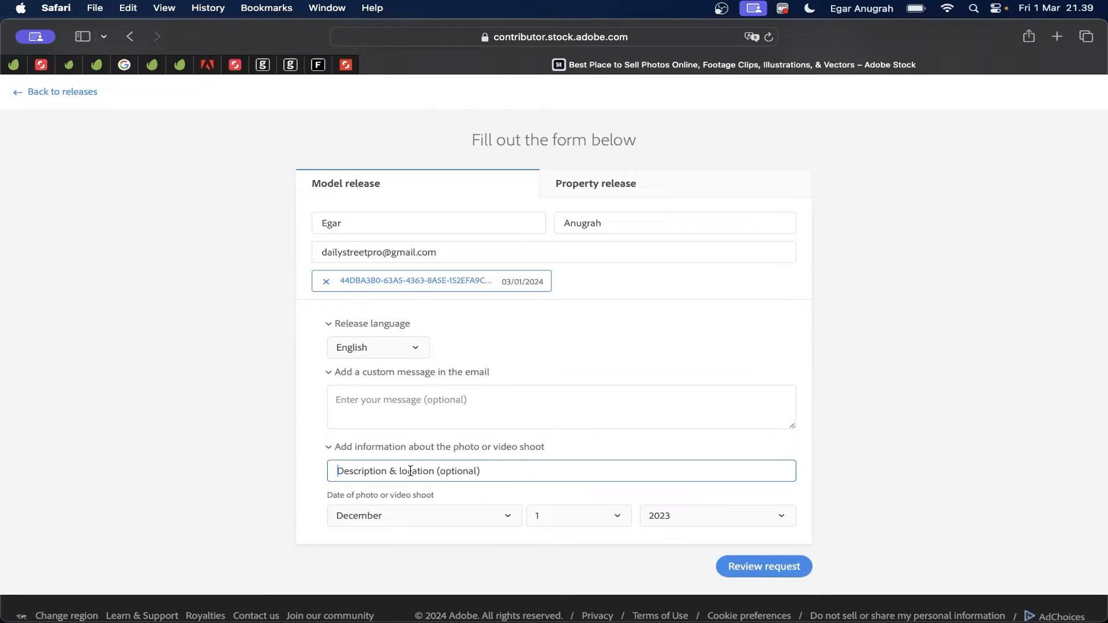
type("Healt")
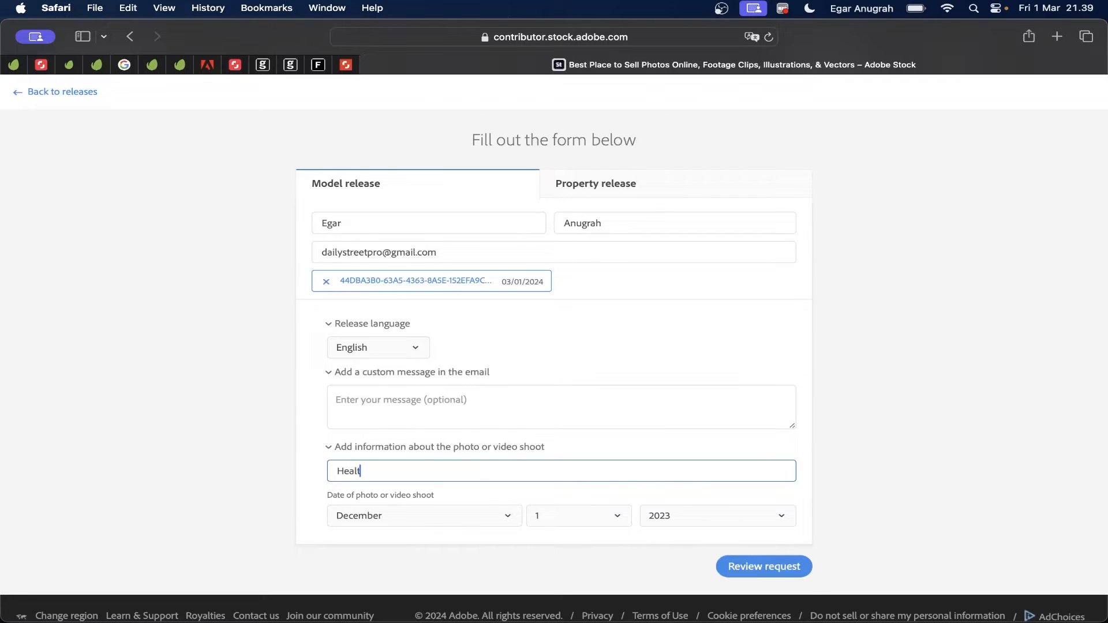
type("h & Studio")
left_click(456, 521)
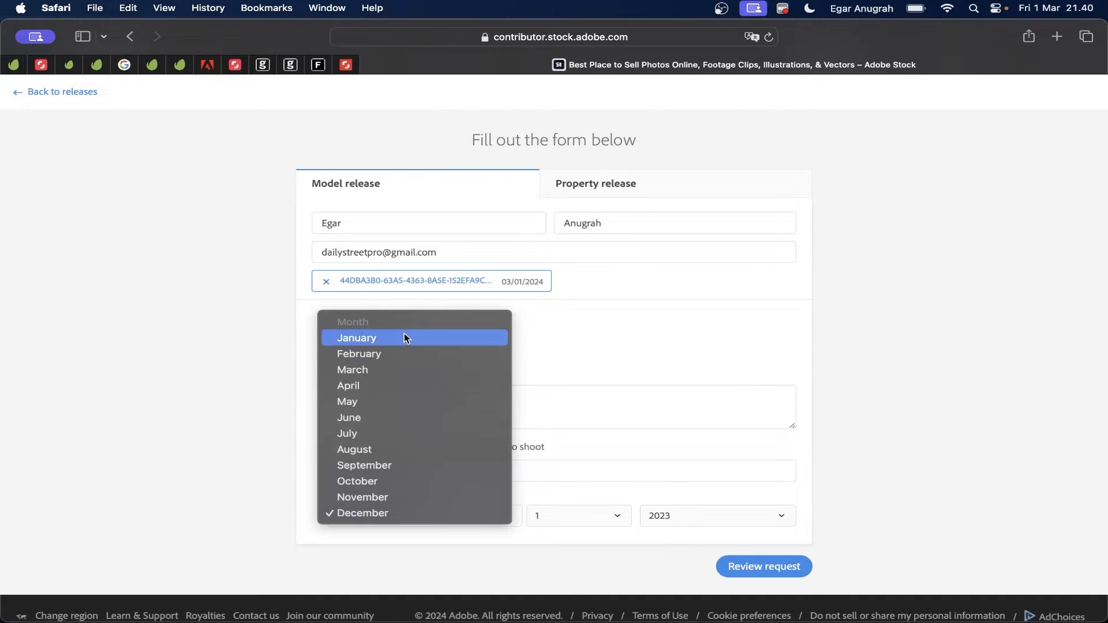
left_click(392, 368)
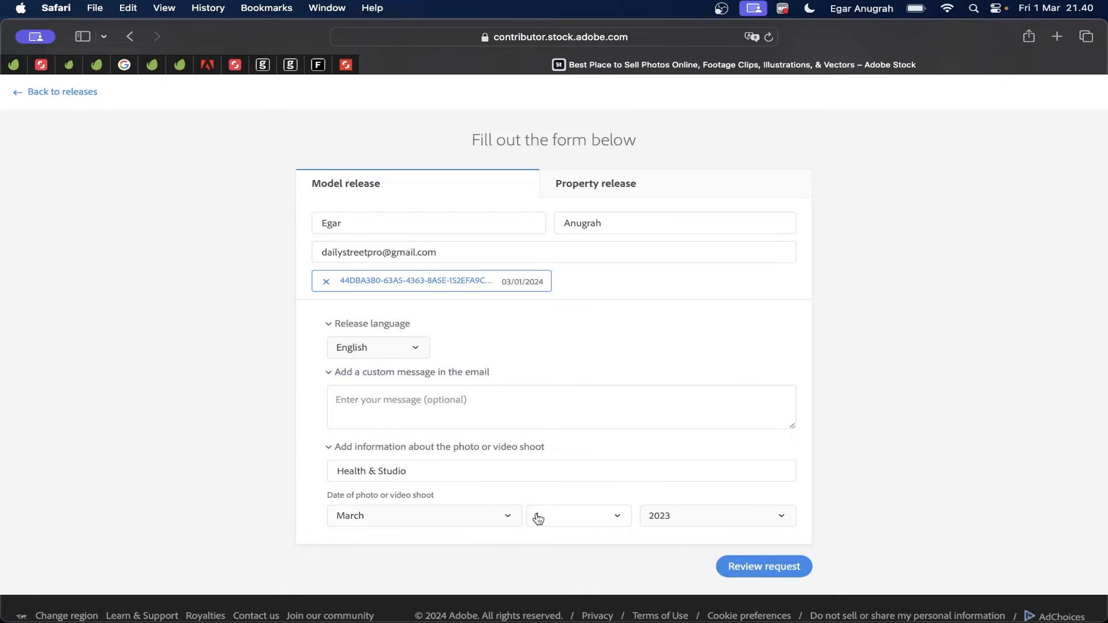
left_click(723, 518)
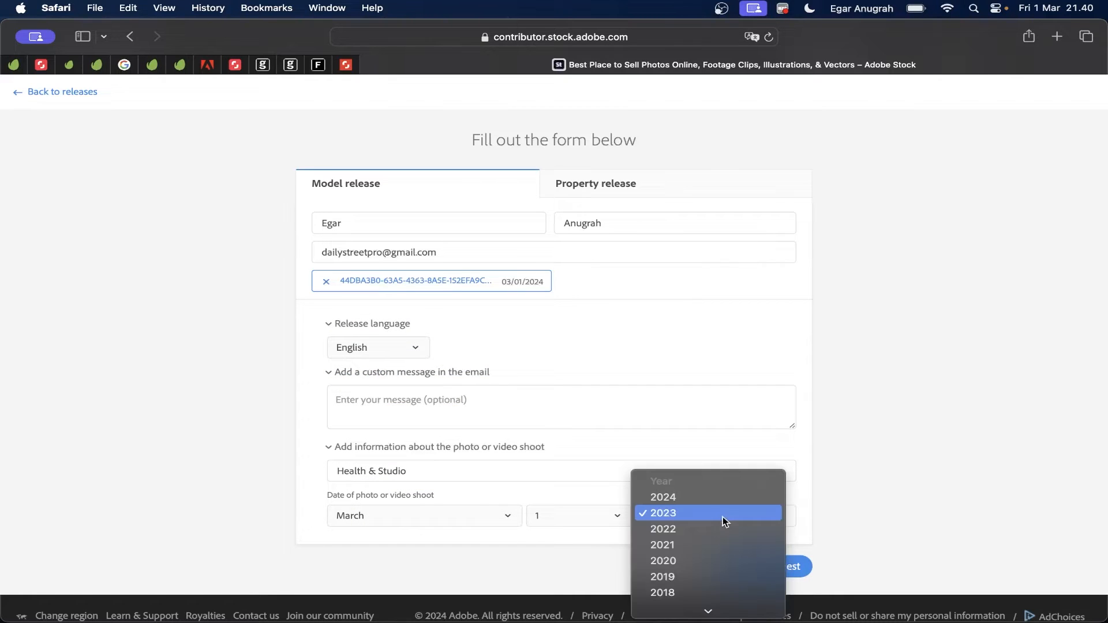
left_click(711, 499)
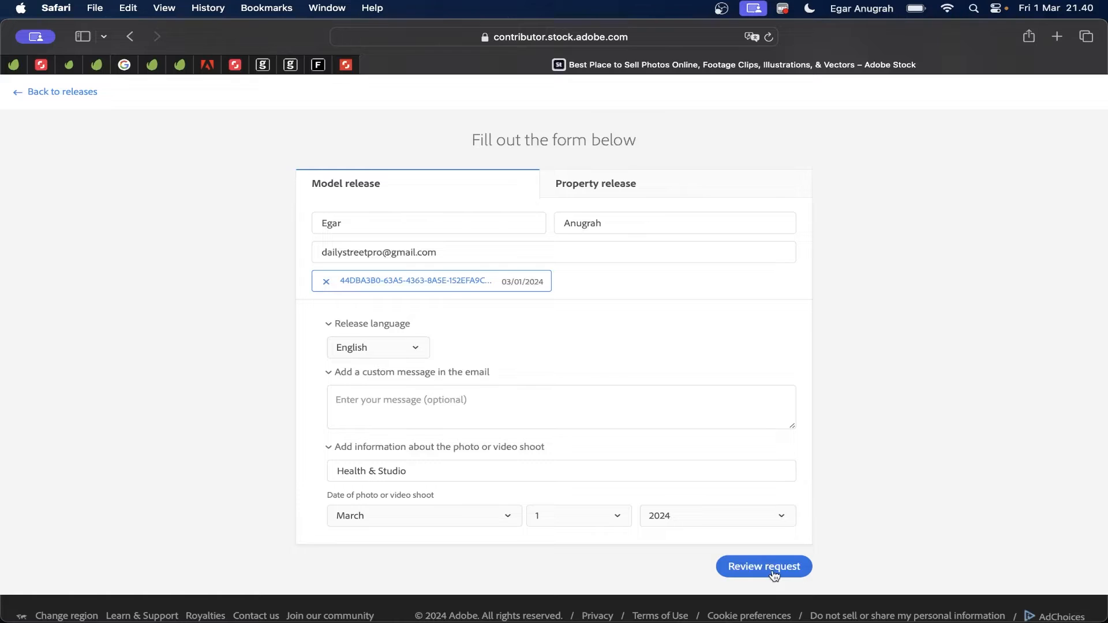
left_click(764, 567)
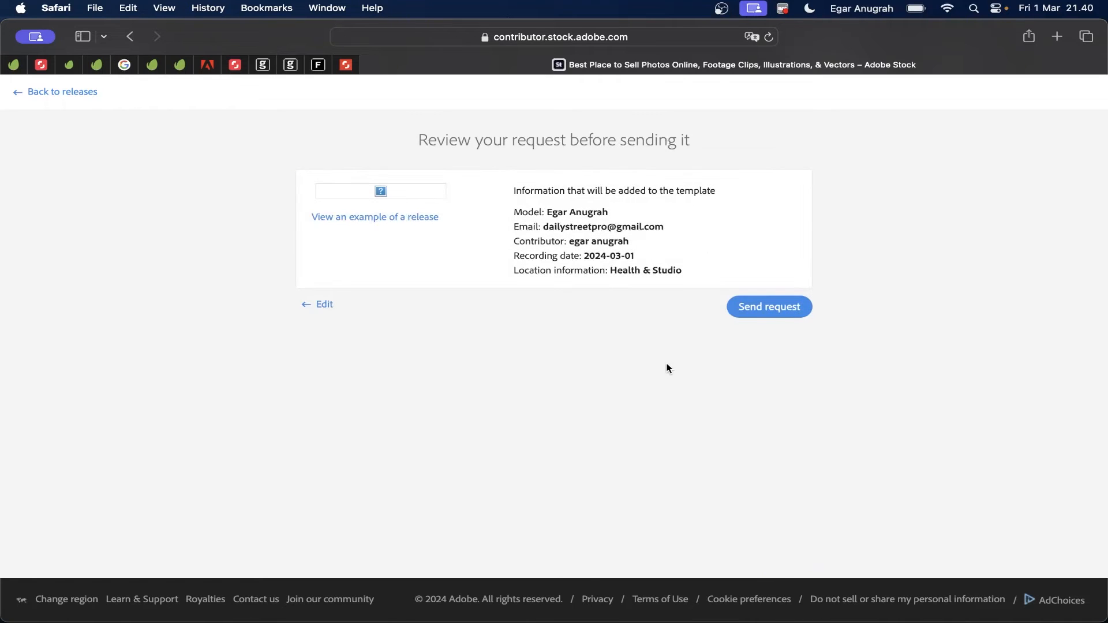
Step: Send the model release request to the model from the review page
left_click(791, 311)
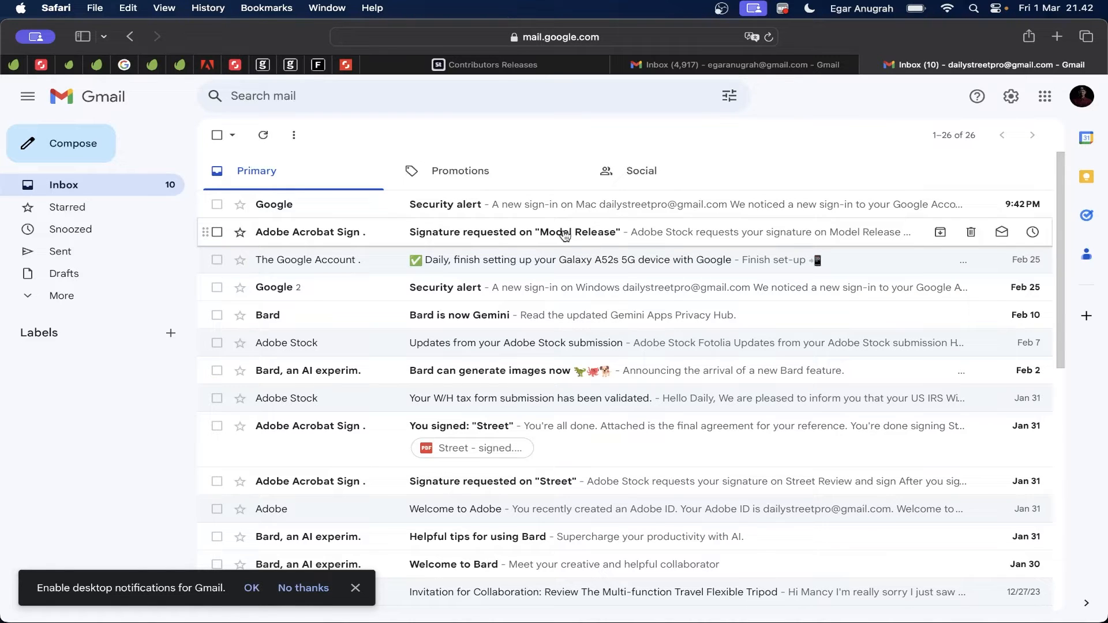
Step: Open the 'Model Release' signature request e-mail and launch Review and sign
left_click(564, 235)
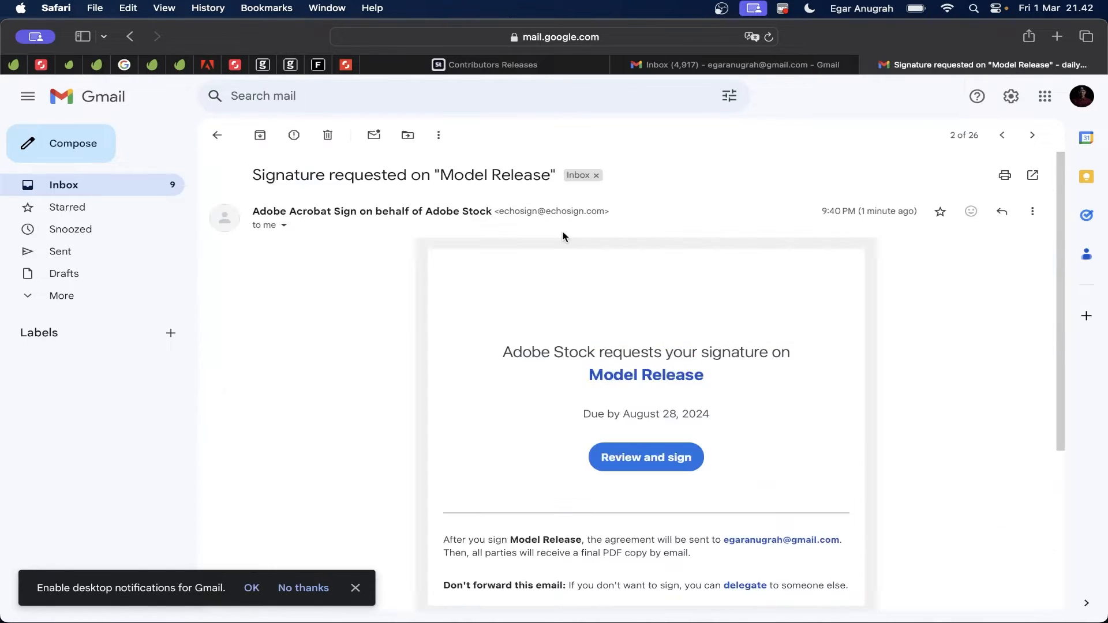
scroll(654, 435, "down", 1)
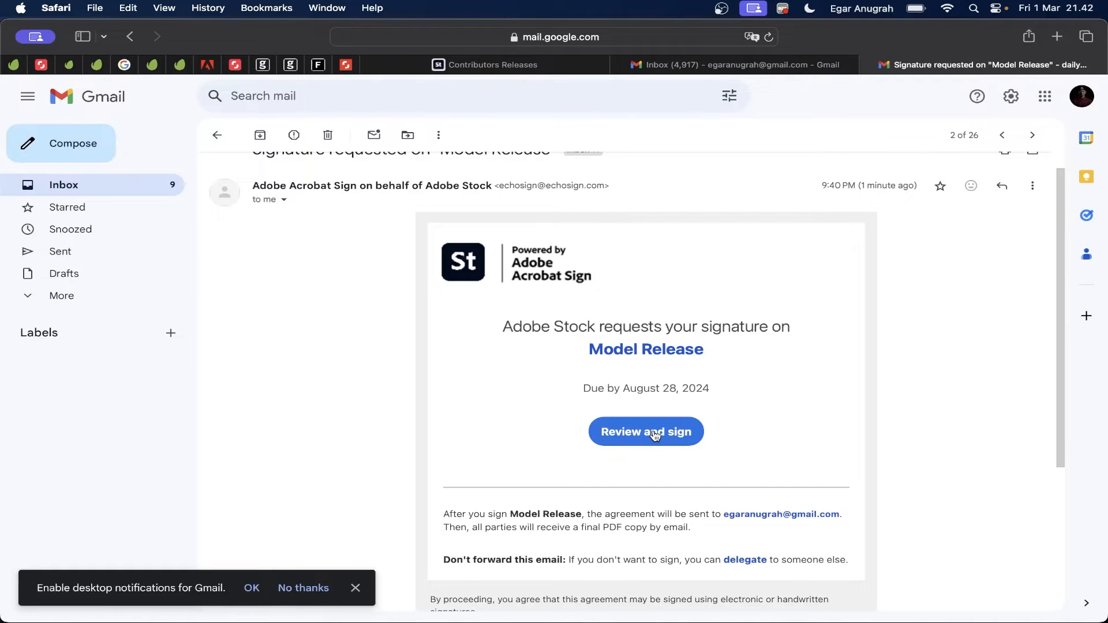
left_click(646, 442)
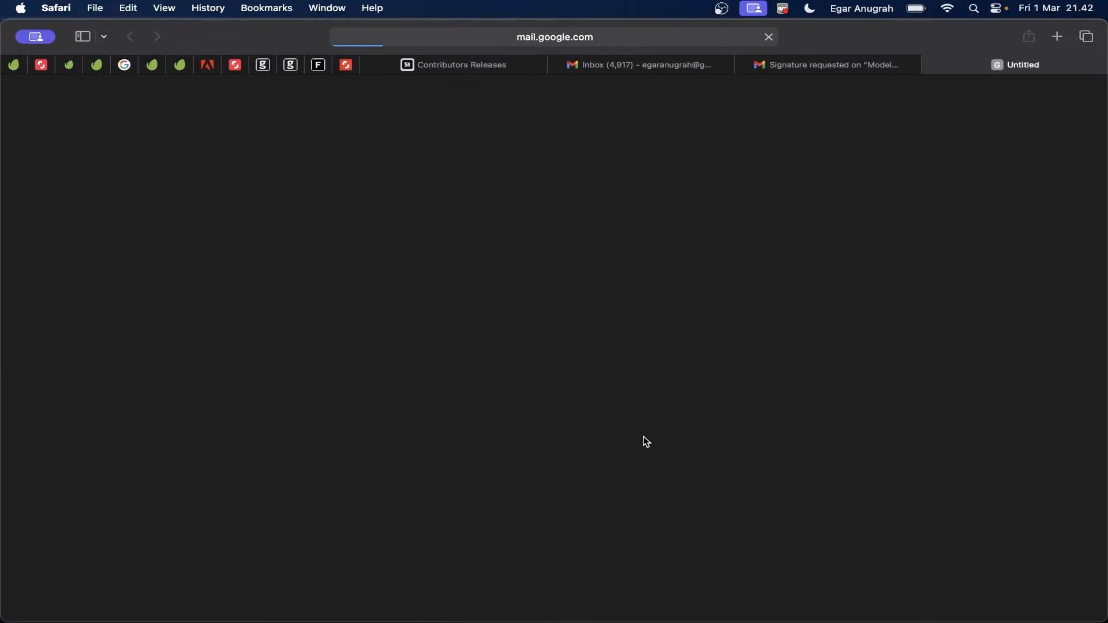
Step: Accept the terms, then fill in the model's date of birth, gender Male and ethnicity South east asian
left_click(762, 580)
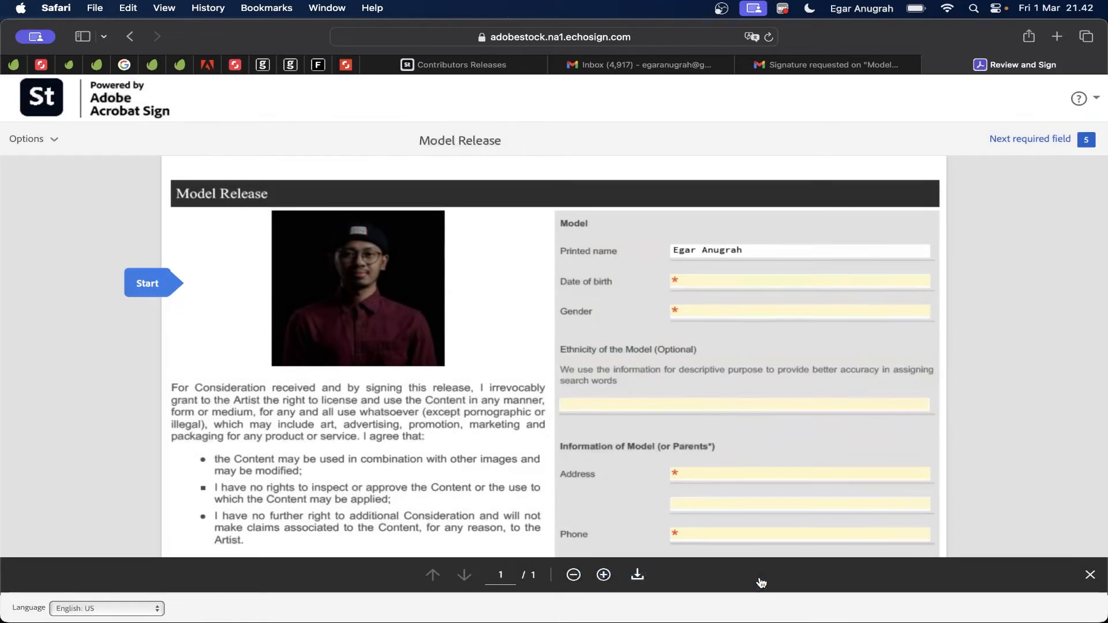
left_click(781, 280)
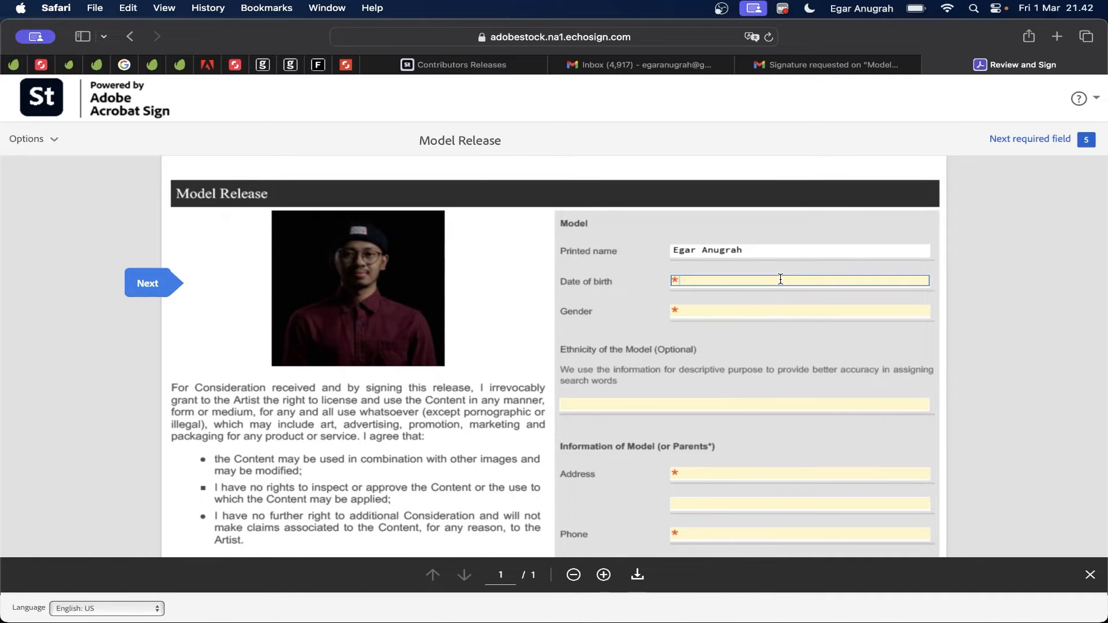
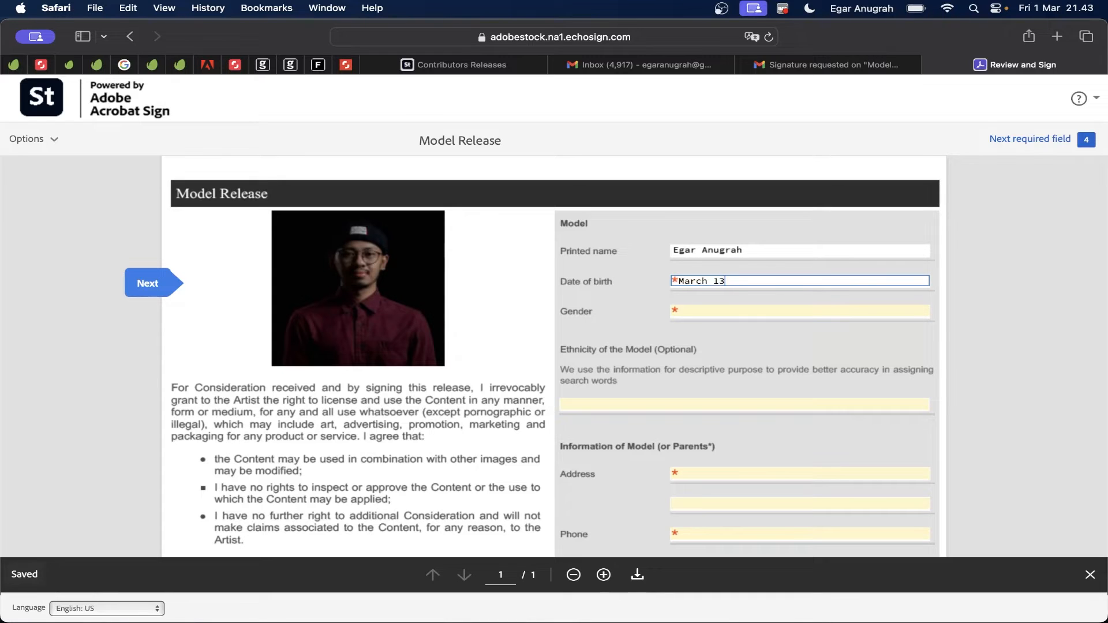
left_click(770, 312)
type("Male")
scroll(696, 311, "down", 3)
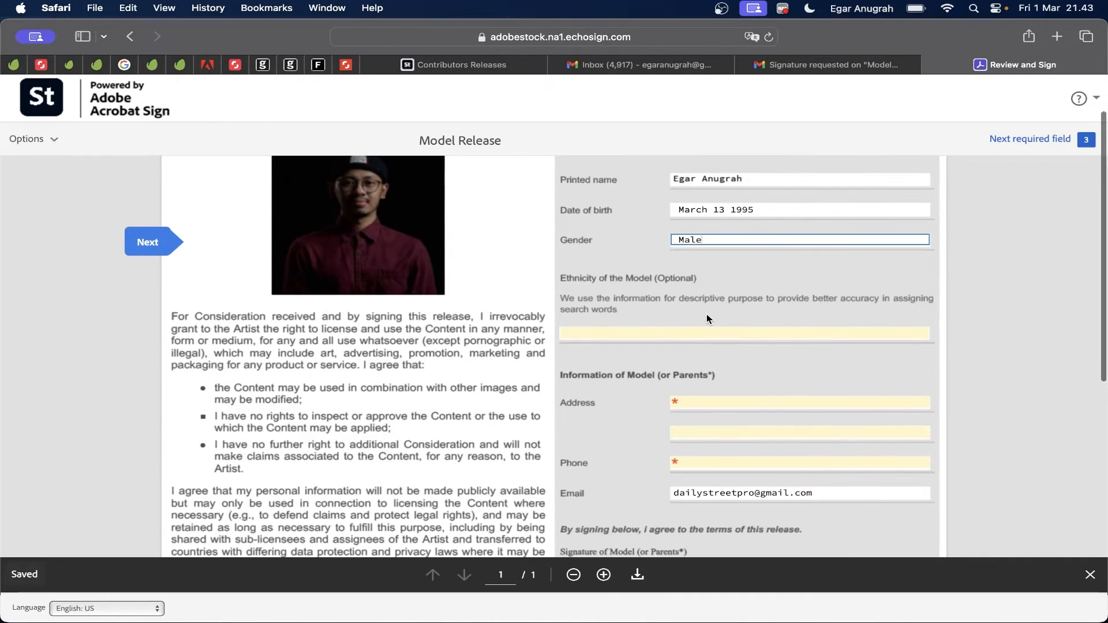
left_click(692, 333)
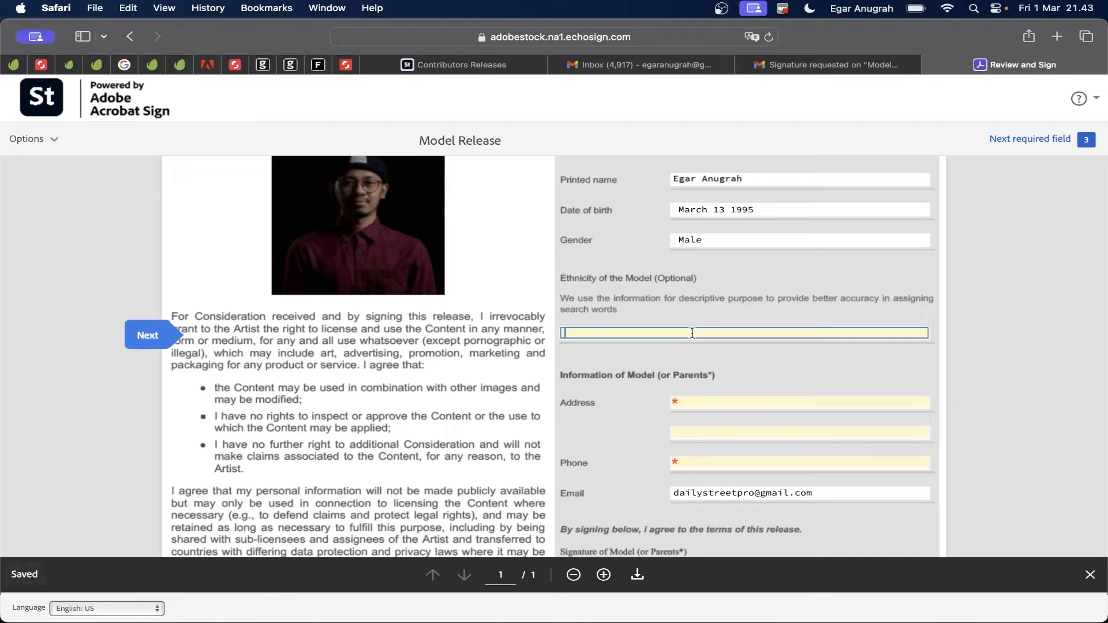
type("Sou")
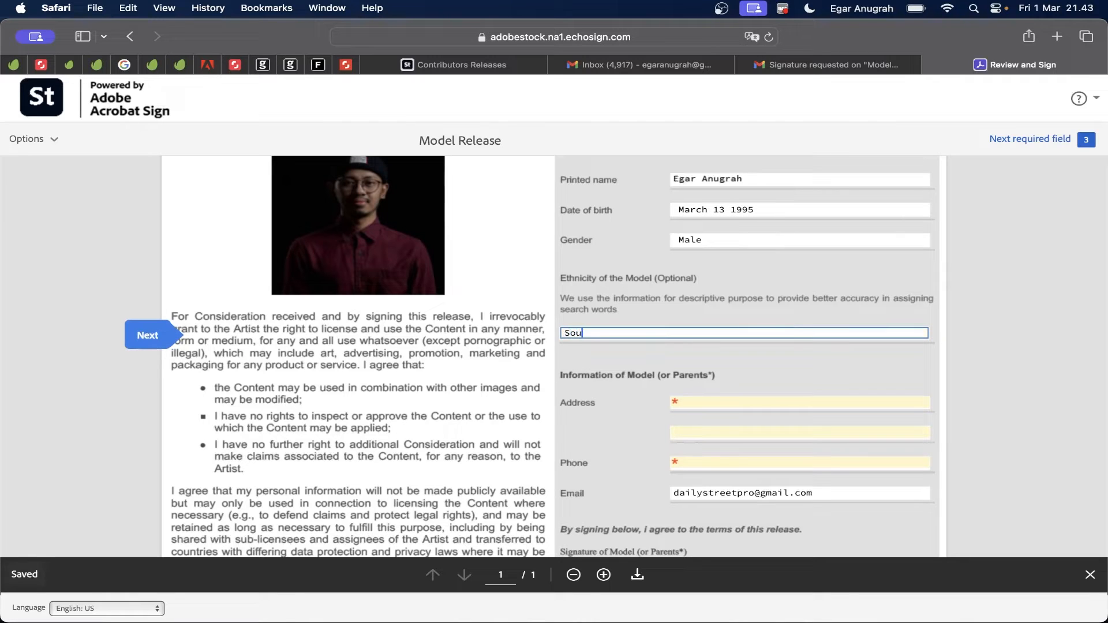
type("th east")
Step: Enter the model's street address and phone number, then scroll to the signature area
scroll(691, 378, "down", 1)
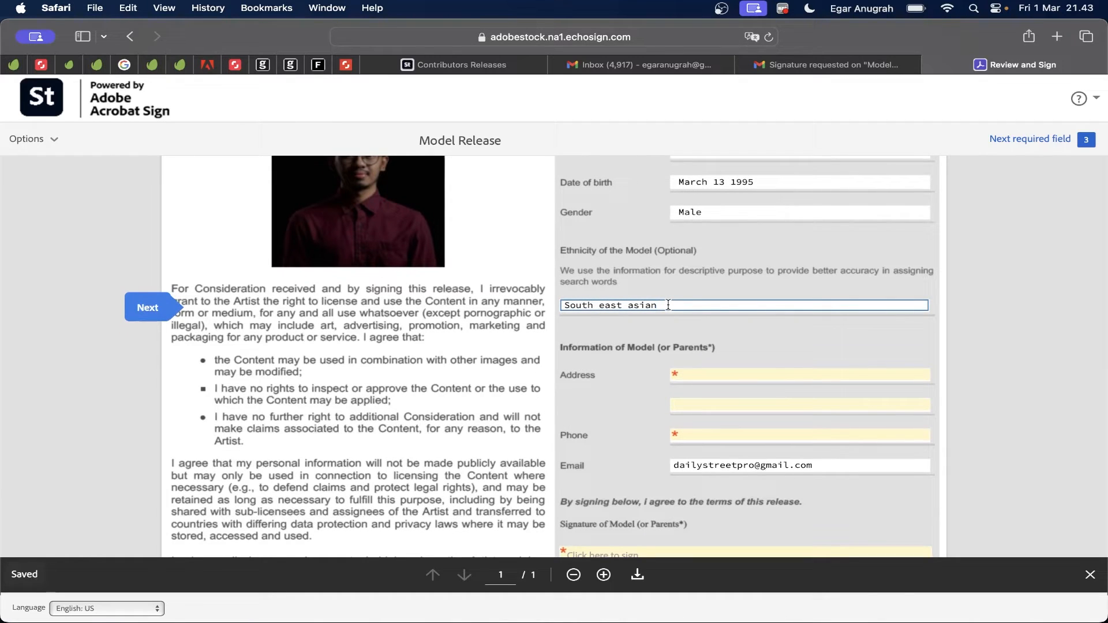
left_click(704, 373)
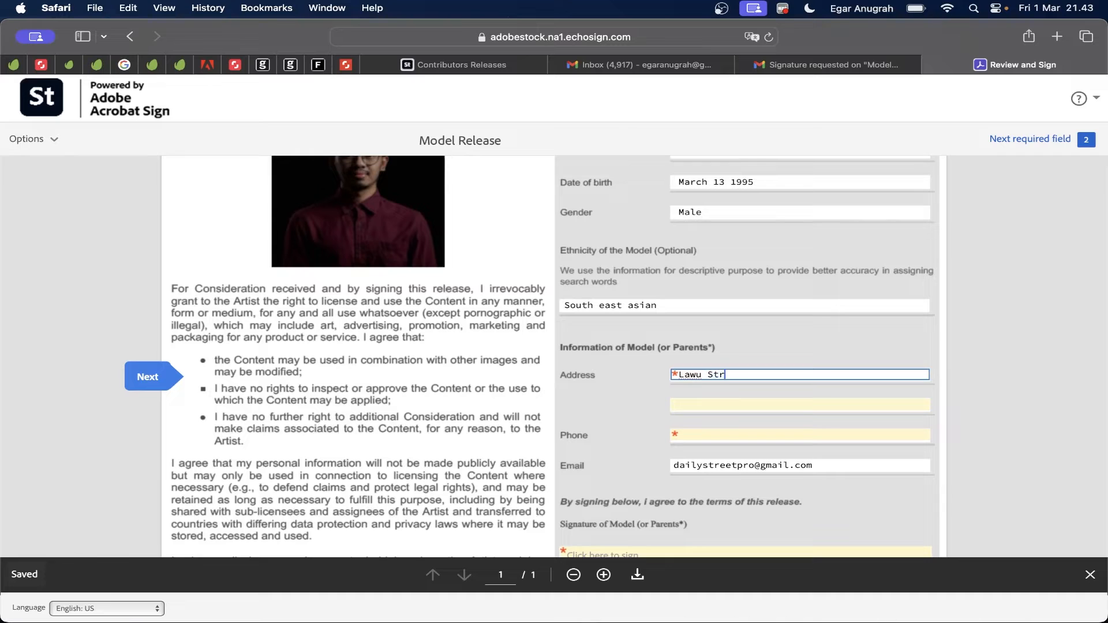
left_click(705, 434)
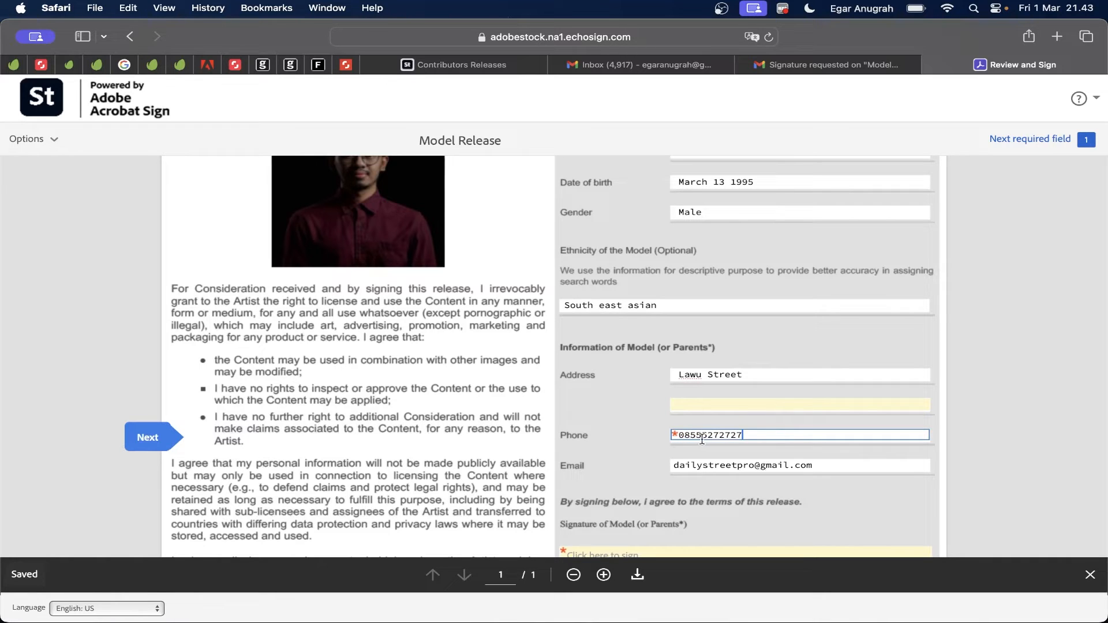
scroll(705, 433, "down", 3)
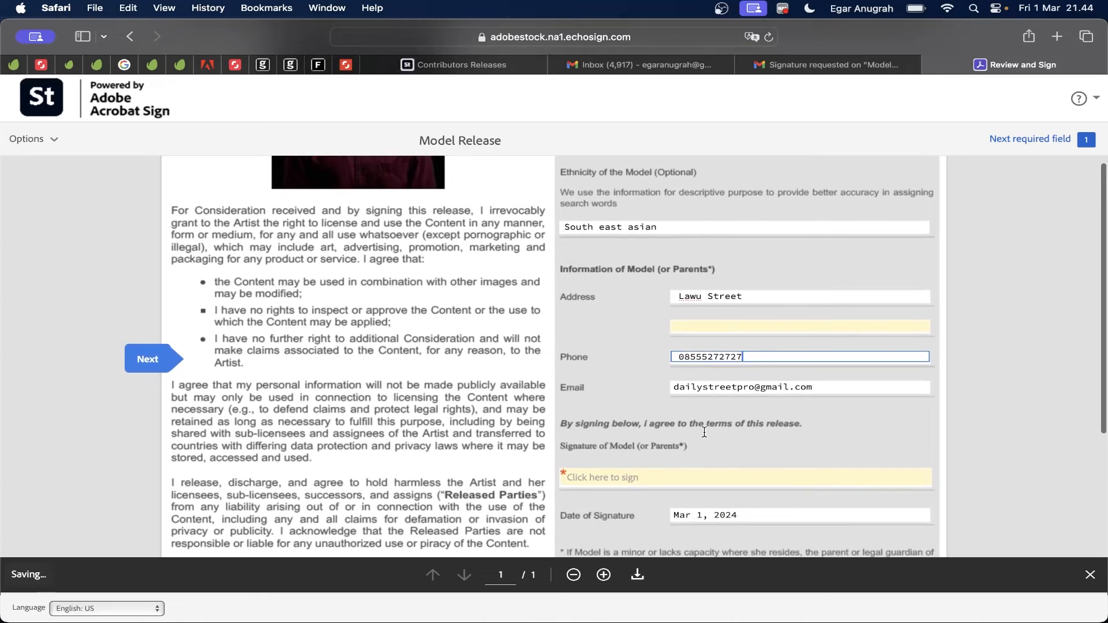
scroll(704, 432, "down", 1)
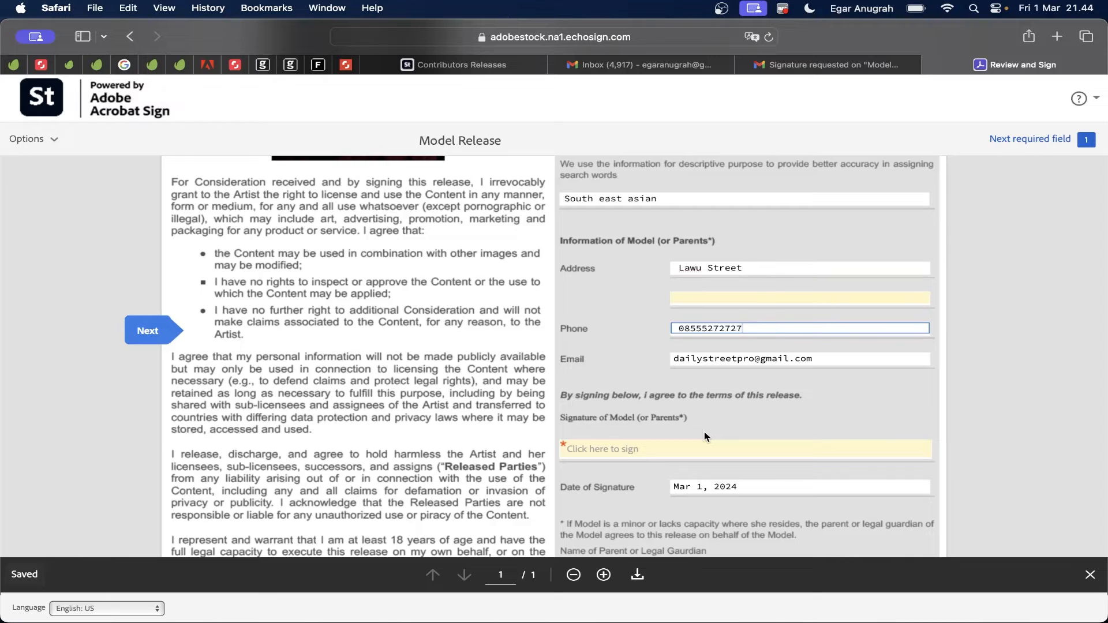
scroll(704, 431, "down", 1)
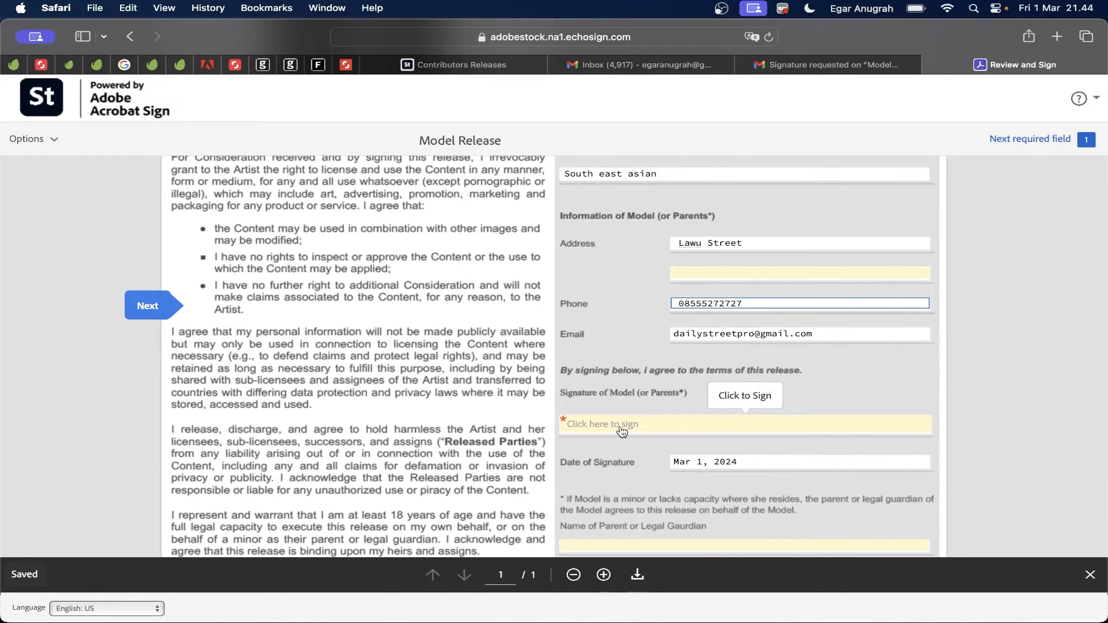
Step: Draw the model's signature by hand, apply it, and add the signer's name
left_click(622, 432)
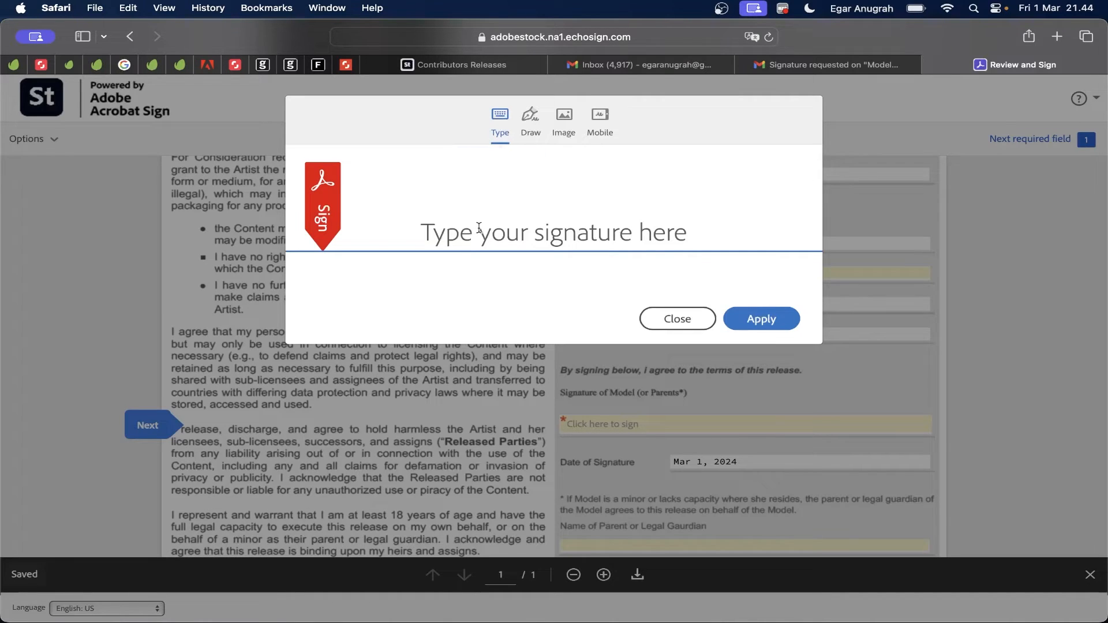
type("egar")
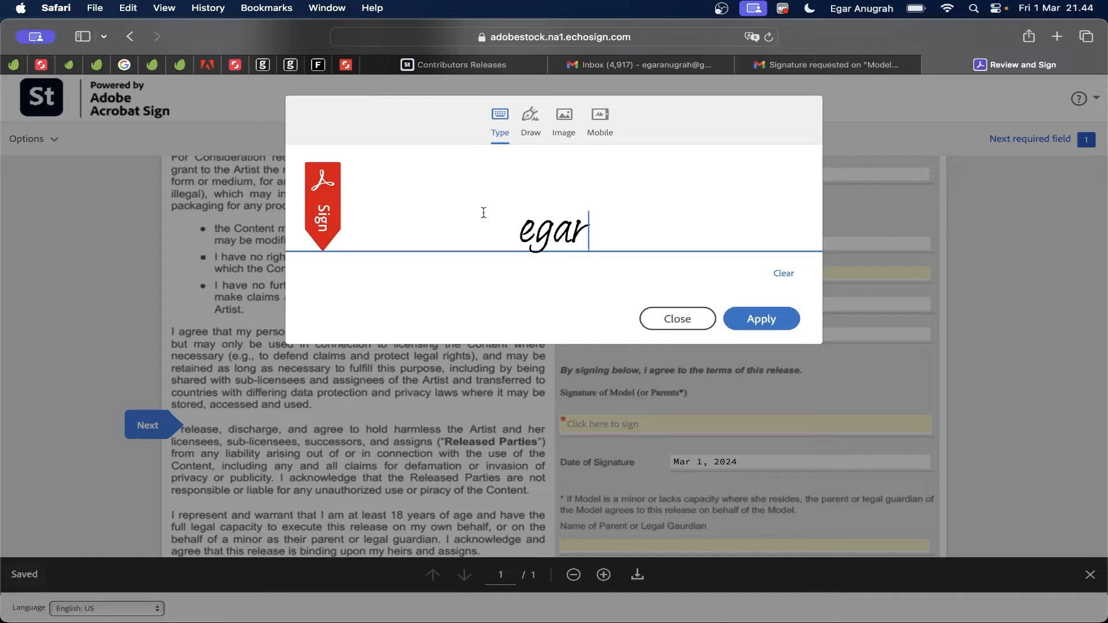
left_click(785, 273)
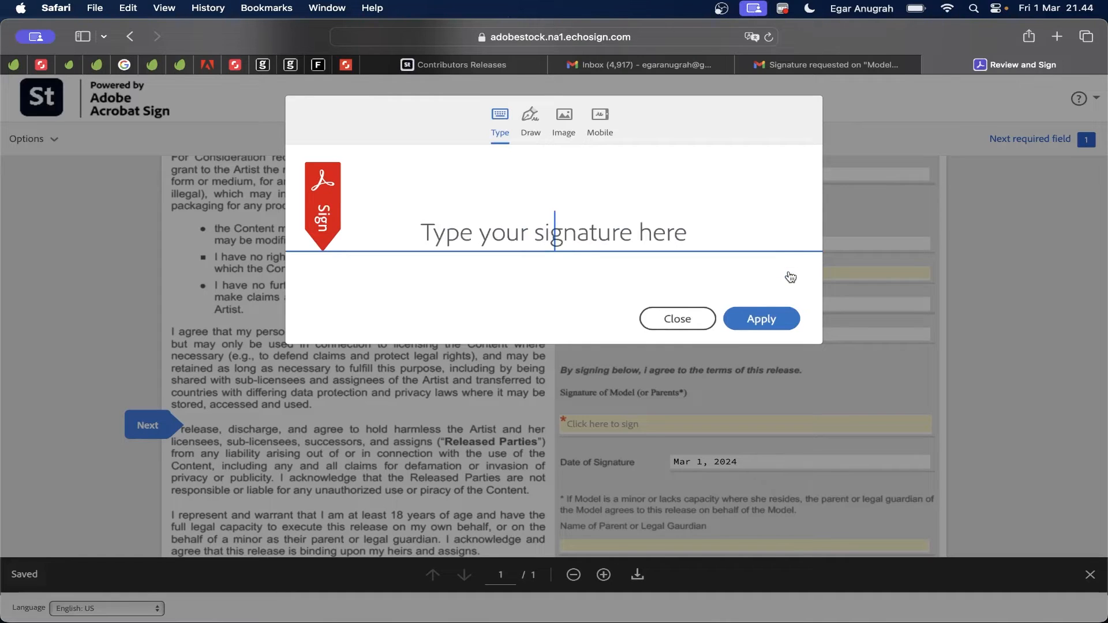
left_click(530, 118)
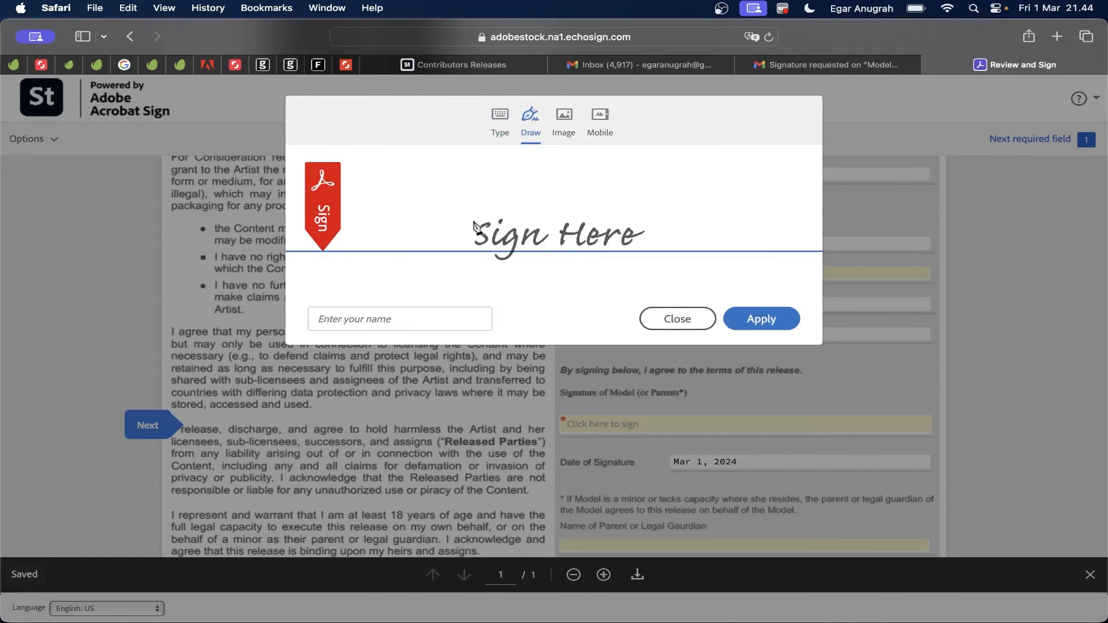
mouse_move(469, 221)
left_mouse_down()
mouse_move(504, 224)
mouse_move(616, 188)
mouse_move(632, 197)
left_mouse_up()
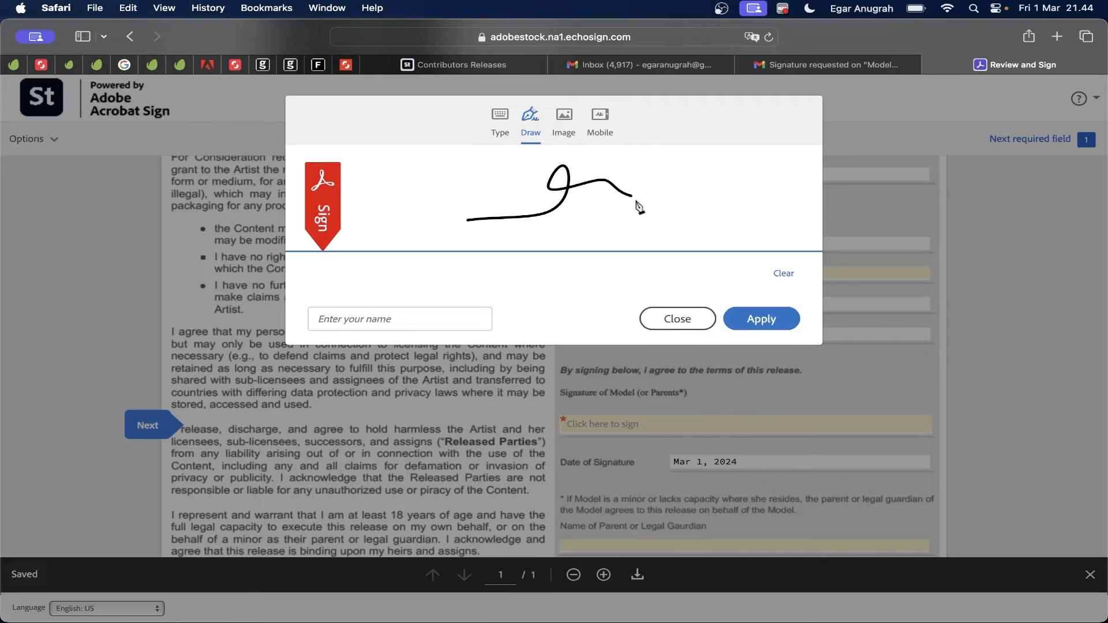
left_click(754, 323)
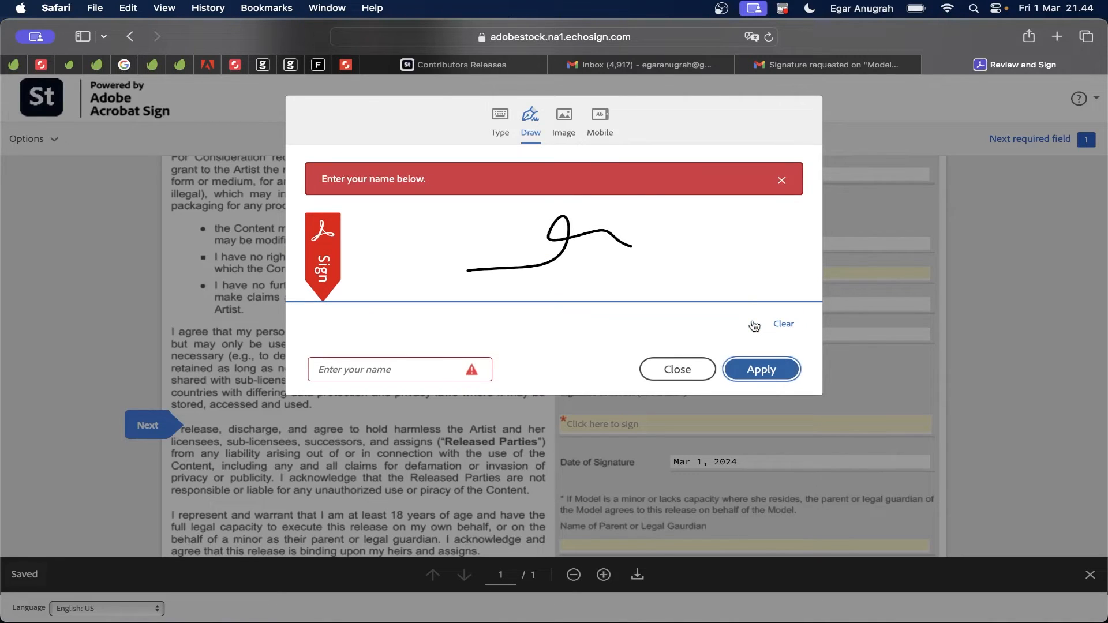
left_click(387, 367)
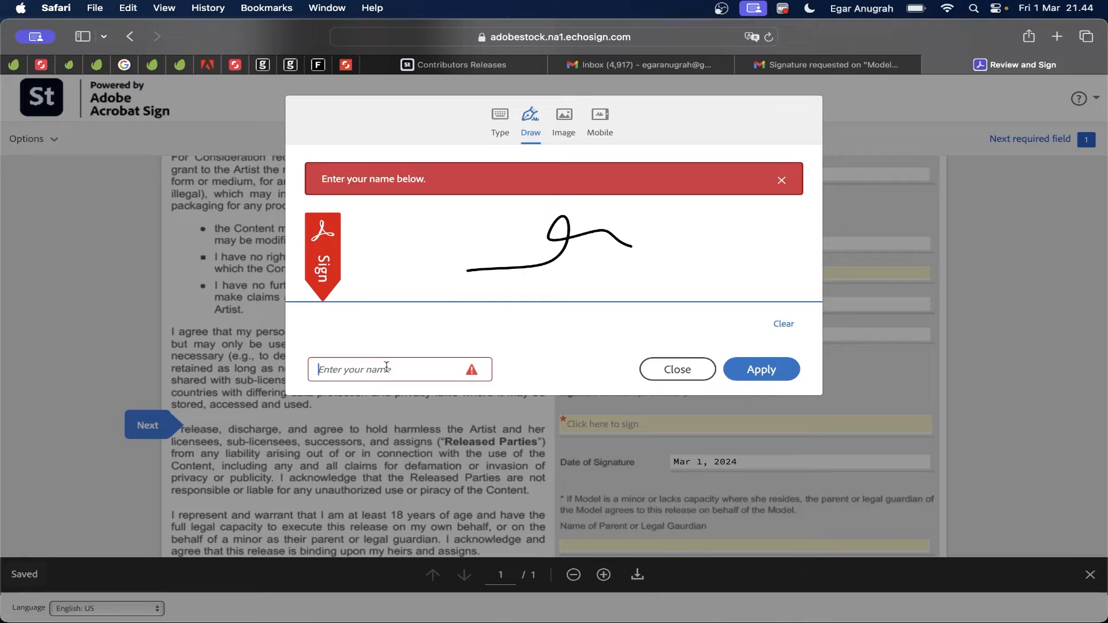
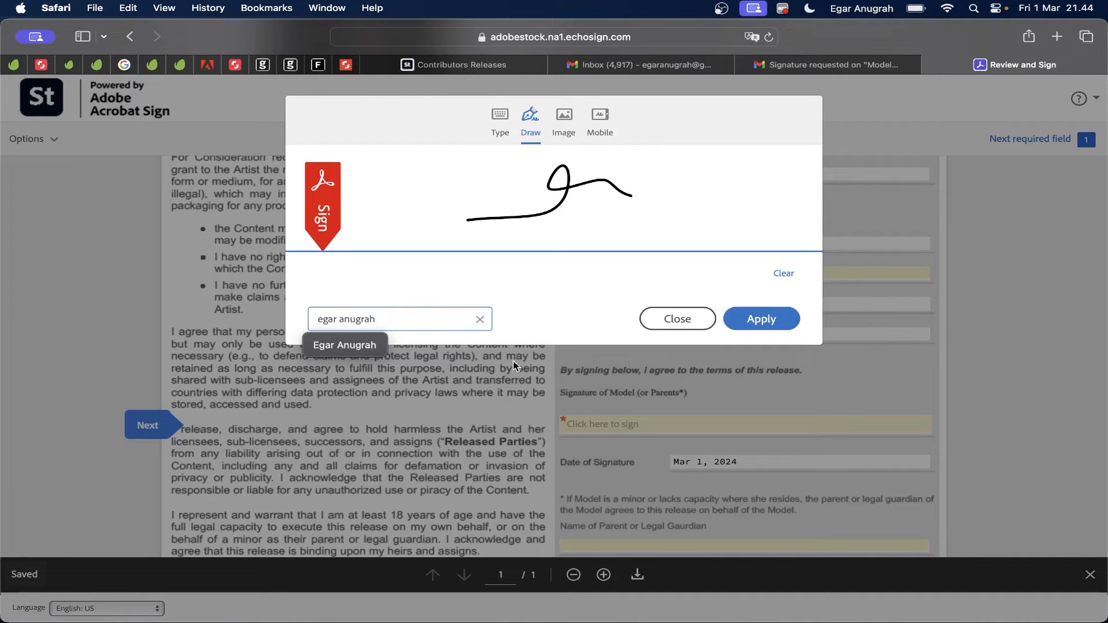
left_click(763, 320)
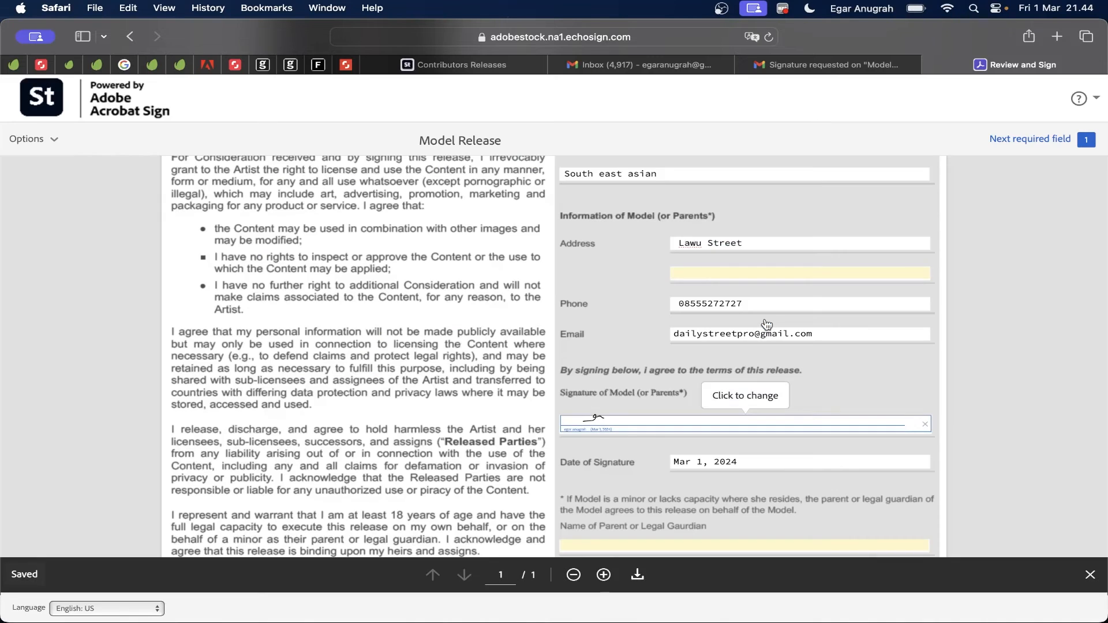
Step: Submit the signed Model Release and return to the Adobe Stock releases page
scroll(763, 401, "down", 5)
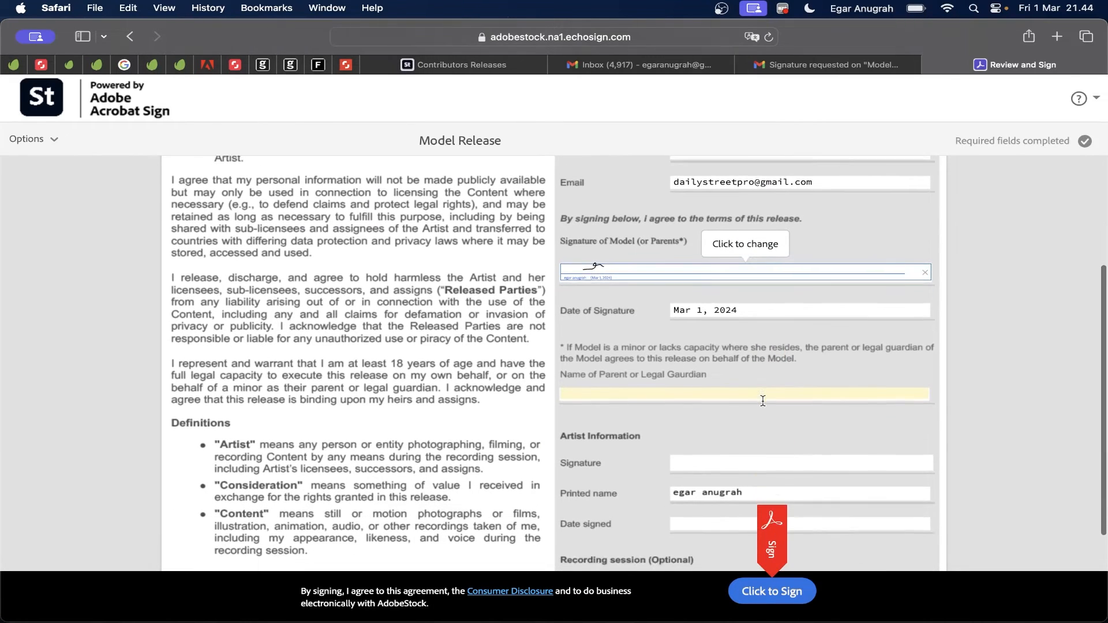
left_click(646, 384)
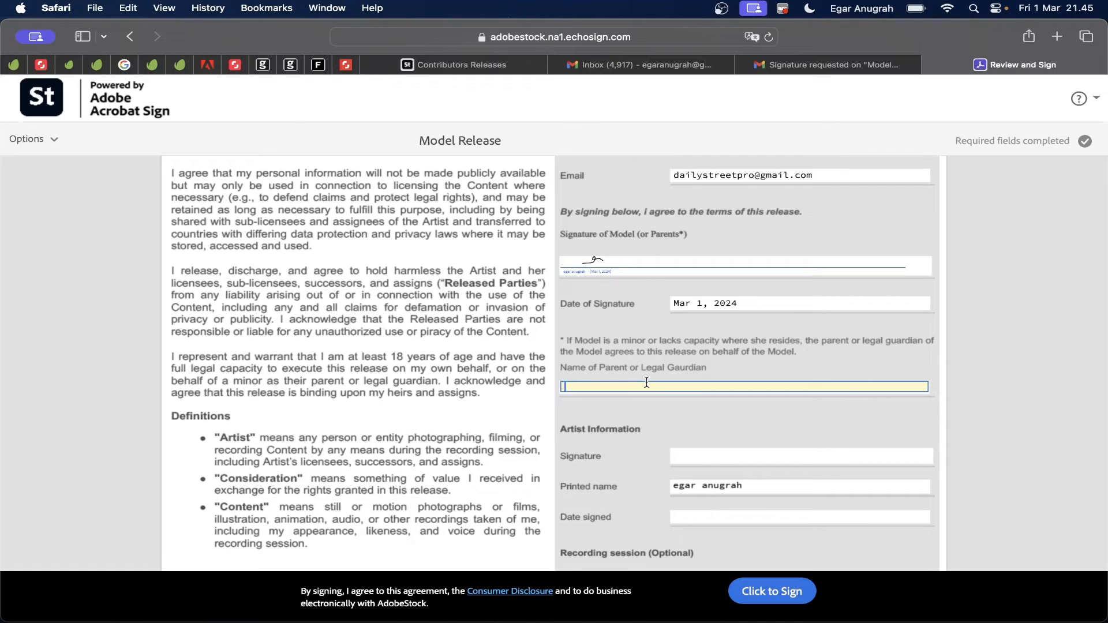
scroll(720, 328, "down", 4)
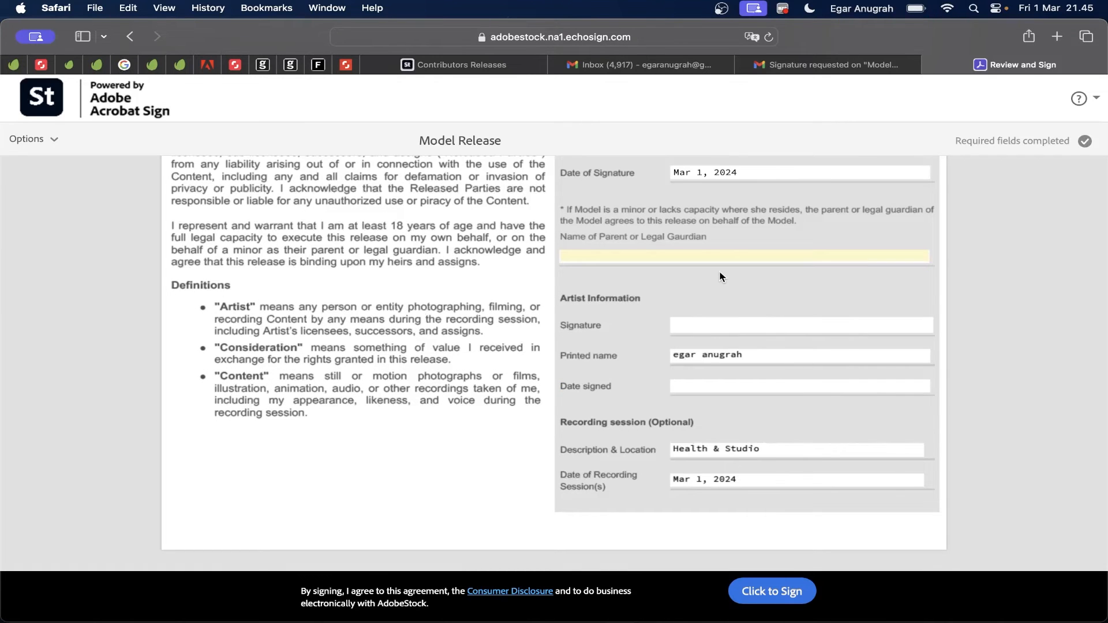
scroll(720, 276, "down", 1)
left_click(757, 592)
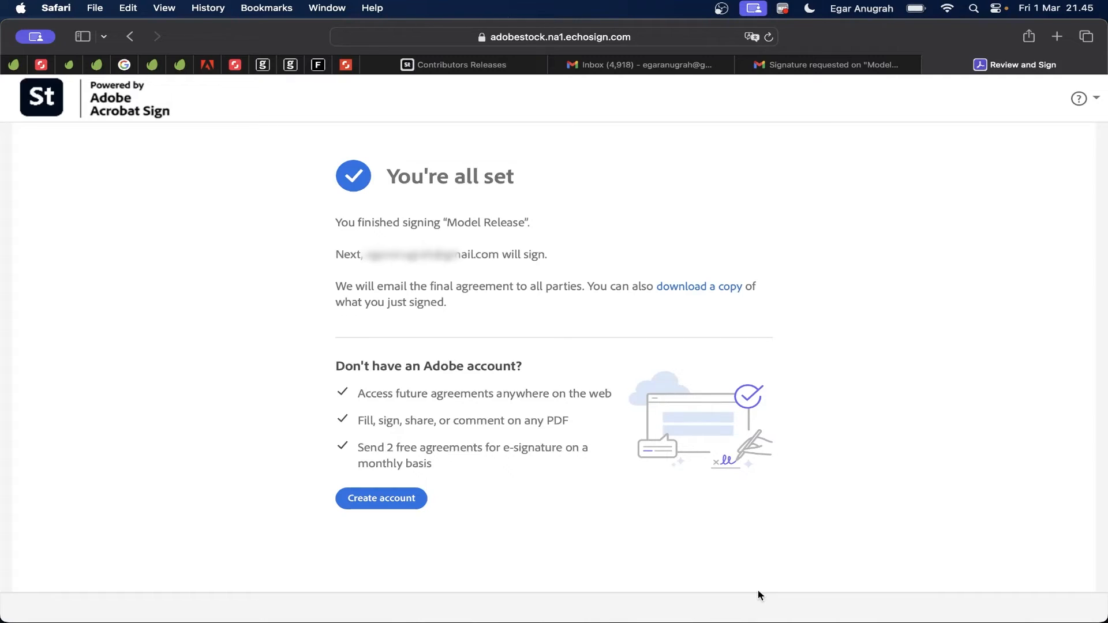
left_click(501, 68)
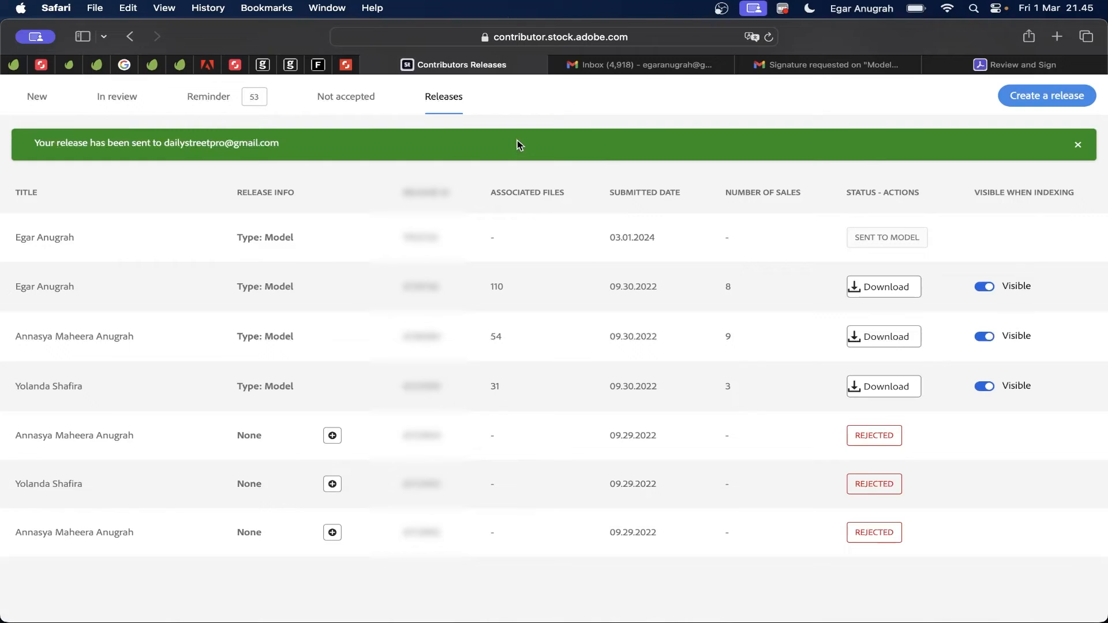
Step: Scroll the Releases table to find the 03.01.2024 release marked 'Pending your signature'
scroll(720, 364, "down", 2)
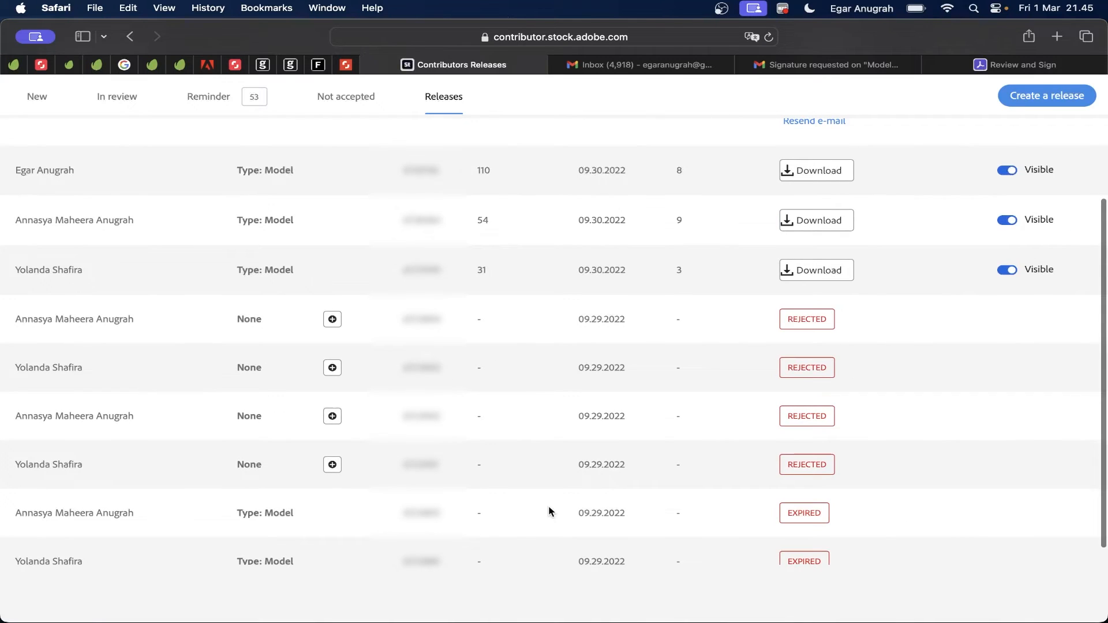
scroll(551, 513, "down", 1)
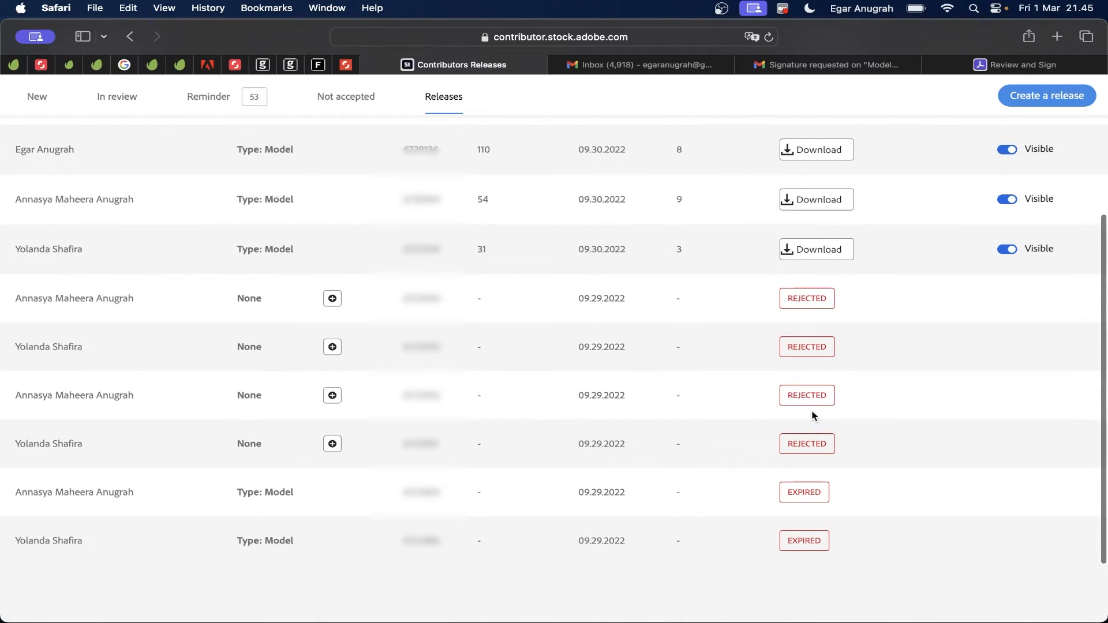
scroll(814, 413, "up", 5)
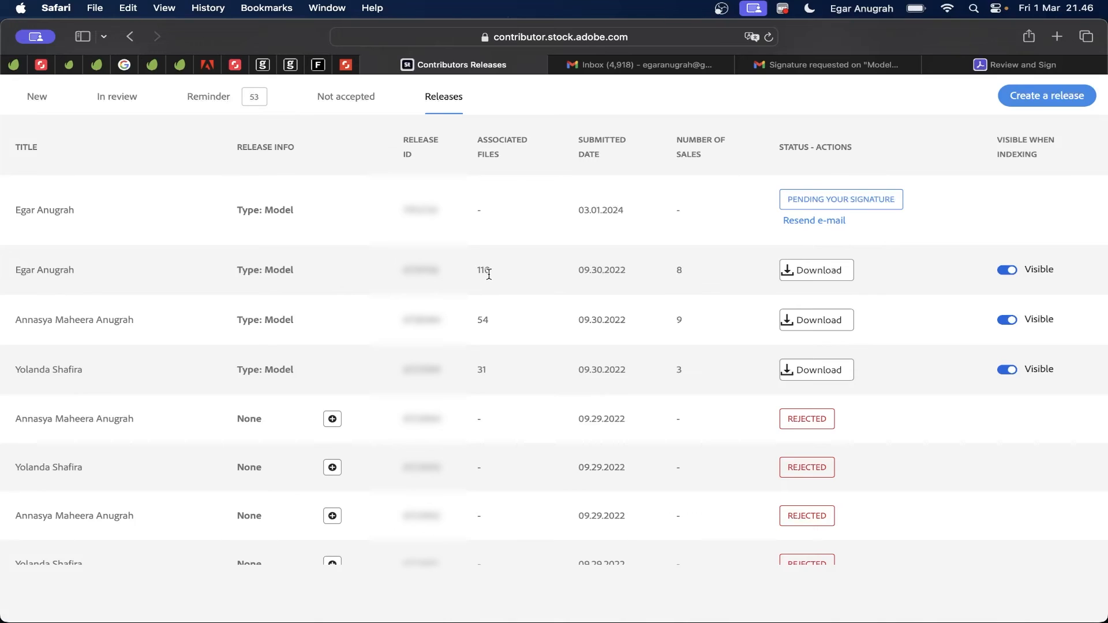
scroll(489, 274, "up", 2)
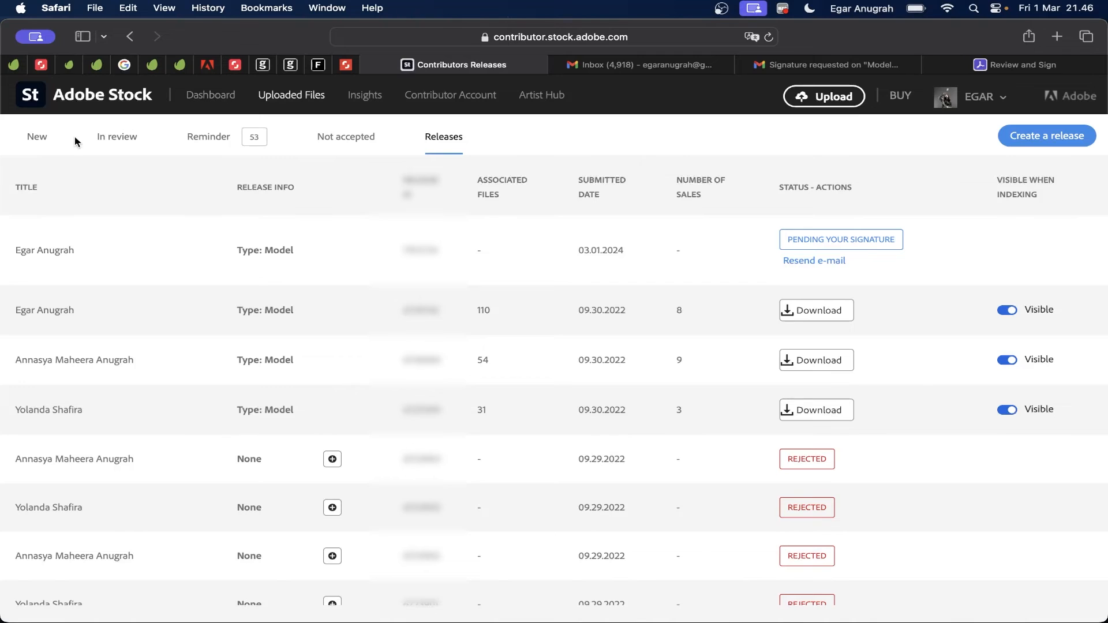
Step: In New uploads, select the first shoulder-pain portrait and mark it as showing recognizable people
left_click(40, 138)
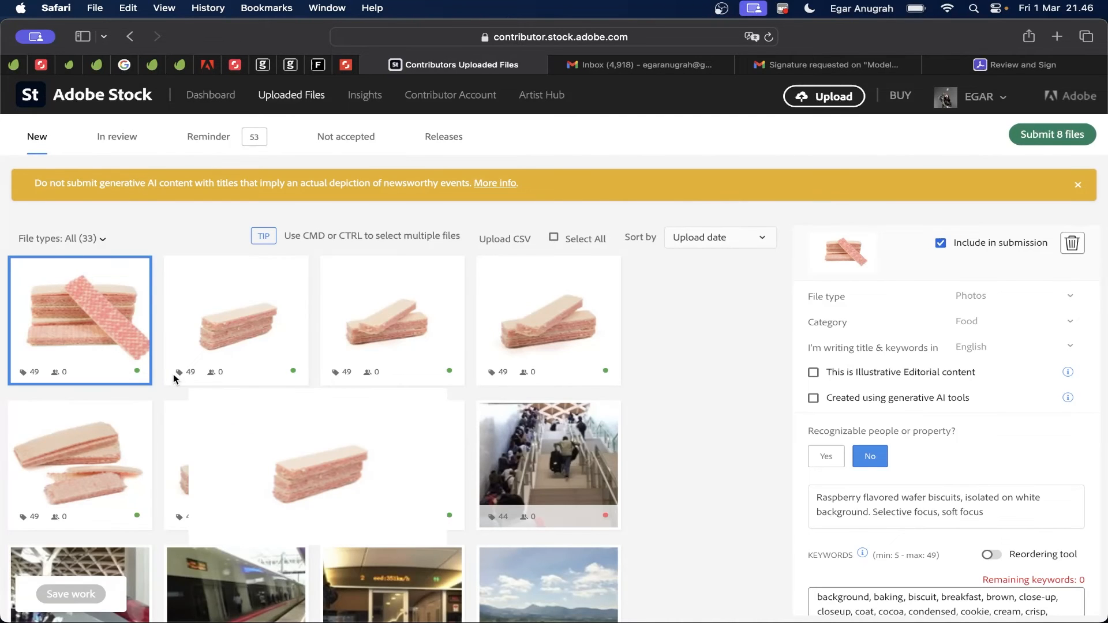
scroll(173, 375, "down", 2)
scroll(173, 378, "down", 4)
left_click(100, 385)
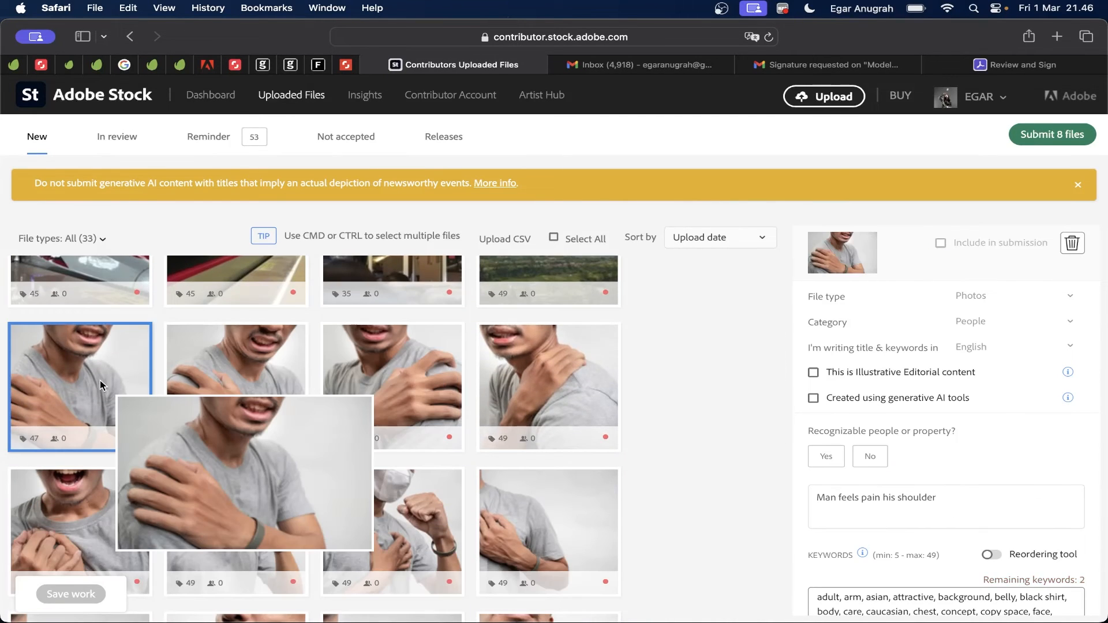
scroll(739, 456, "down", 1)
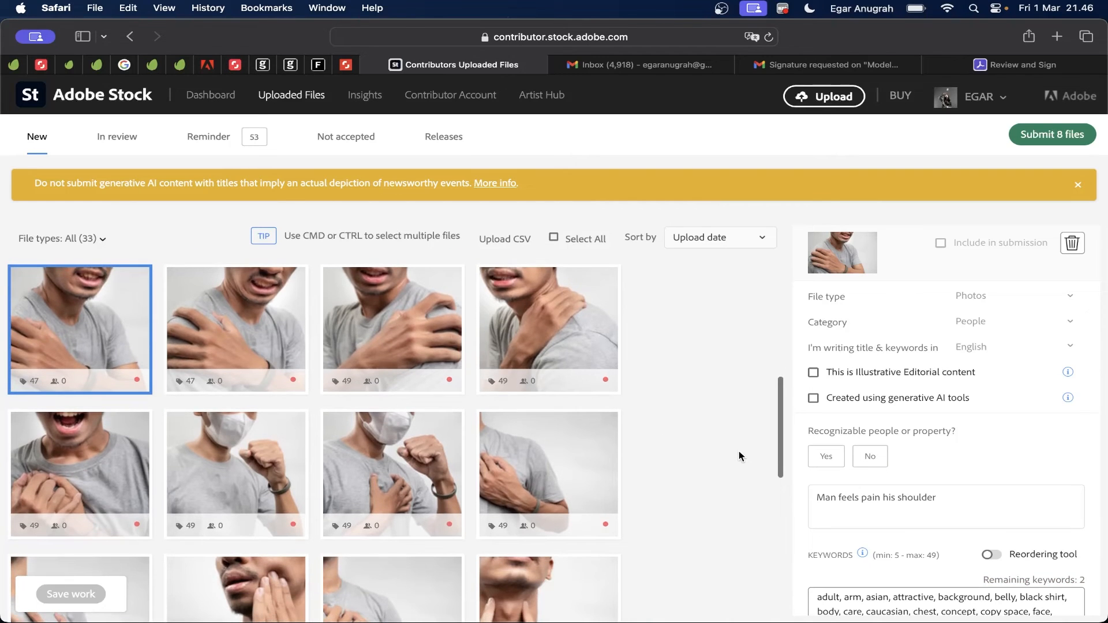
scroll(739, 456, "up", 1)
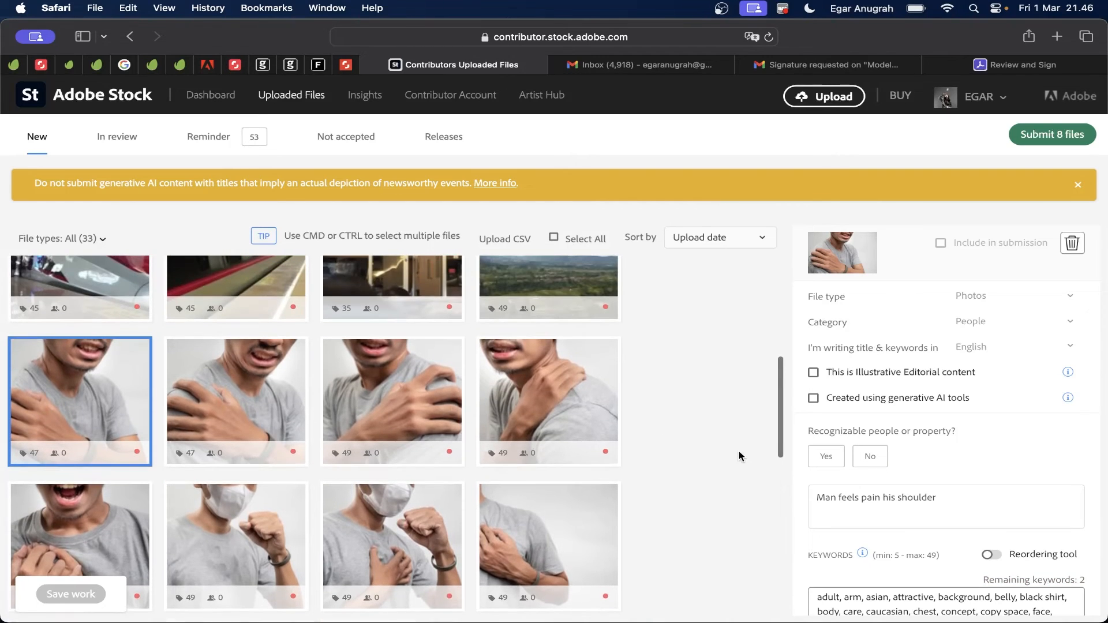
left_click(828, 457)
Step: Search existing releases, attach the 9/30/2022 model release, and confirm it is attached
scroll(830, 456, "down", 3)
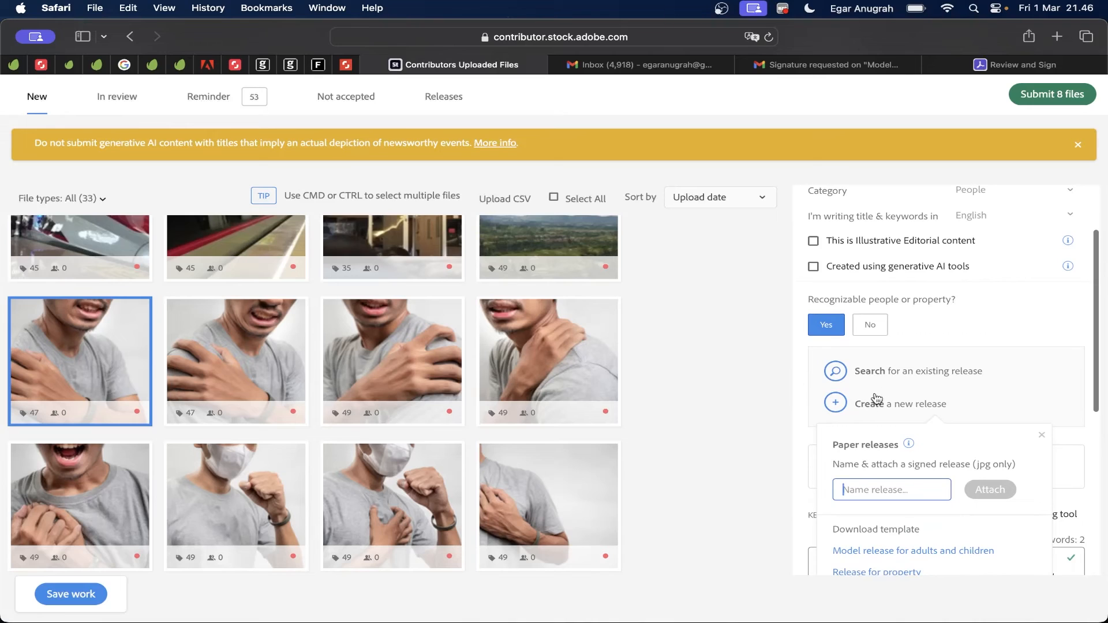
left_click(837, 374)
type("egar")
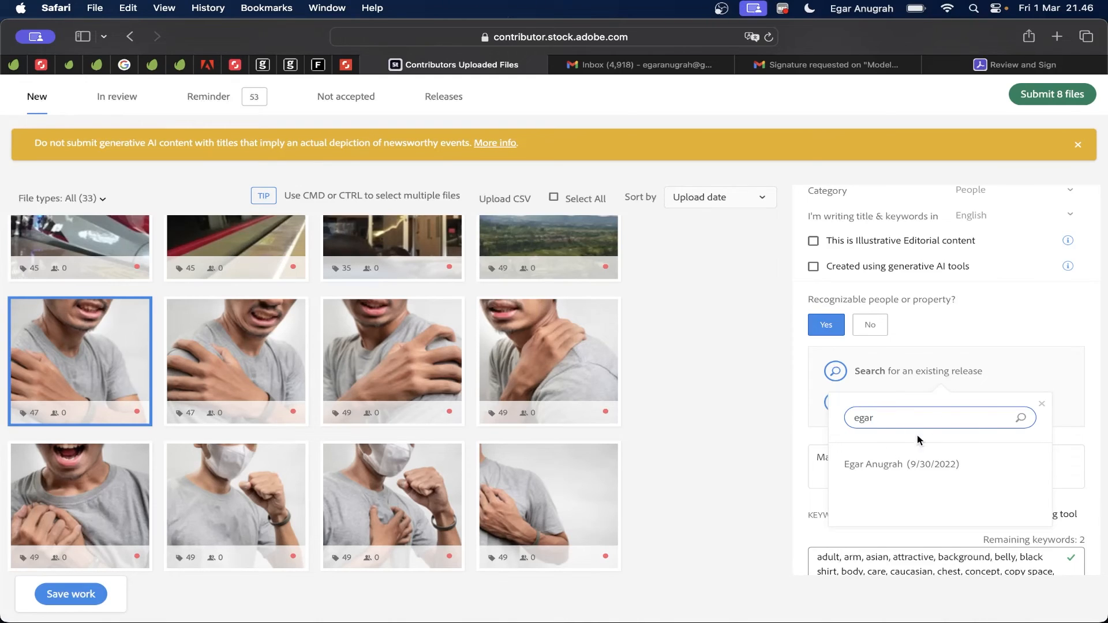
left_click(886, 463)
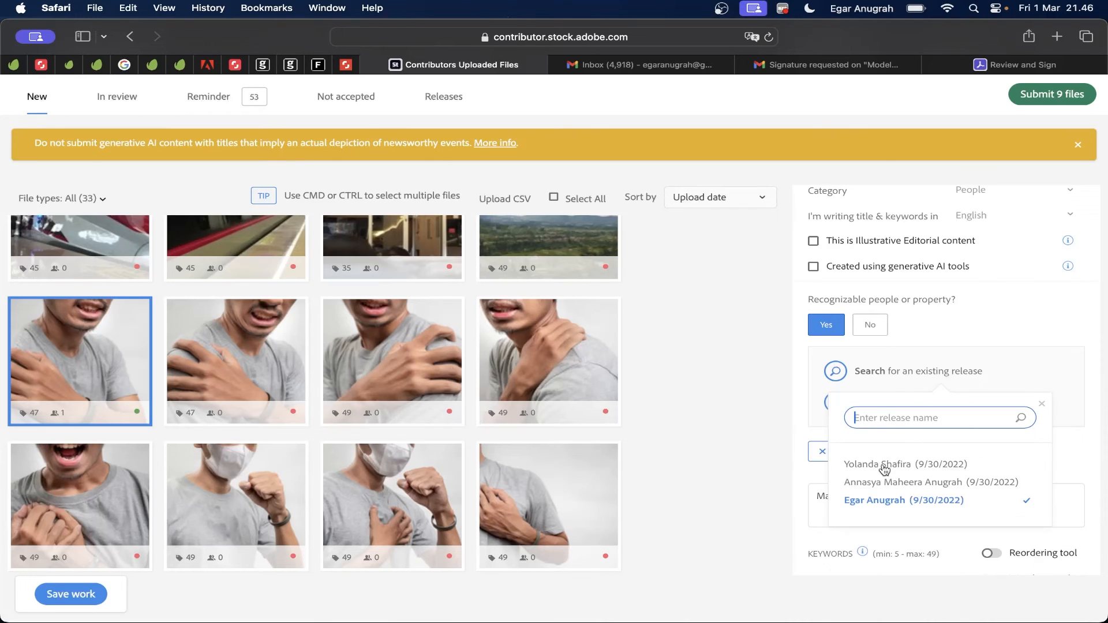
left_click(715, 489)
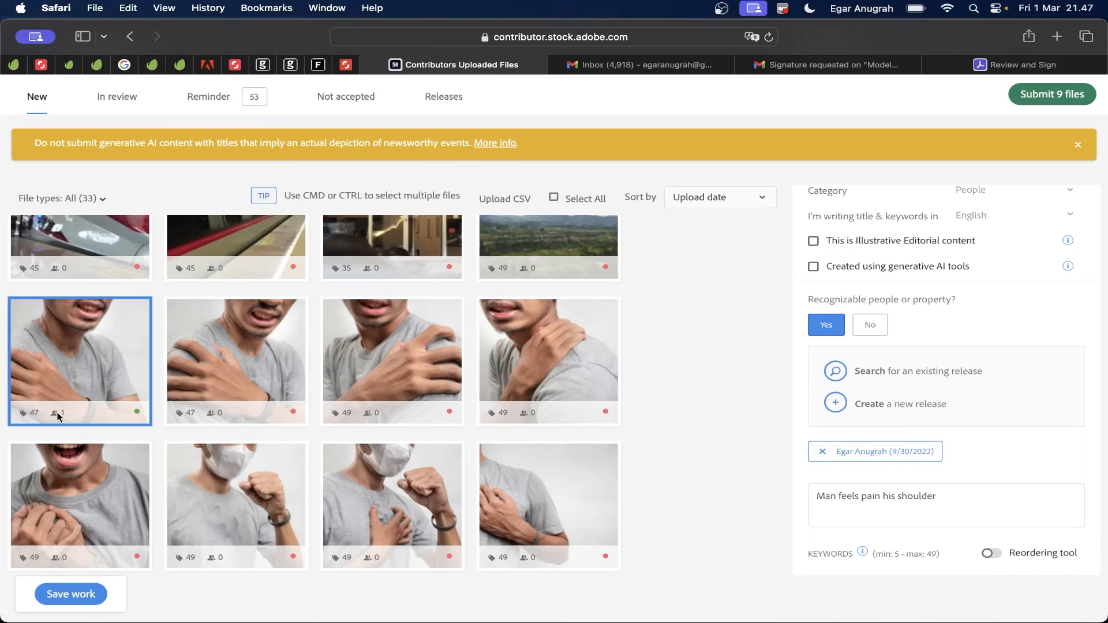
mouse_move(62, 413)
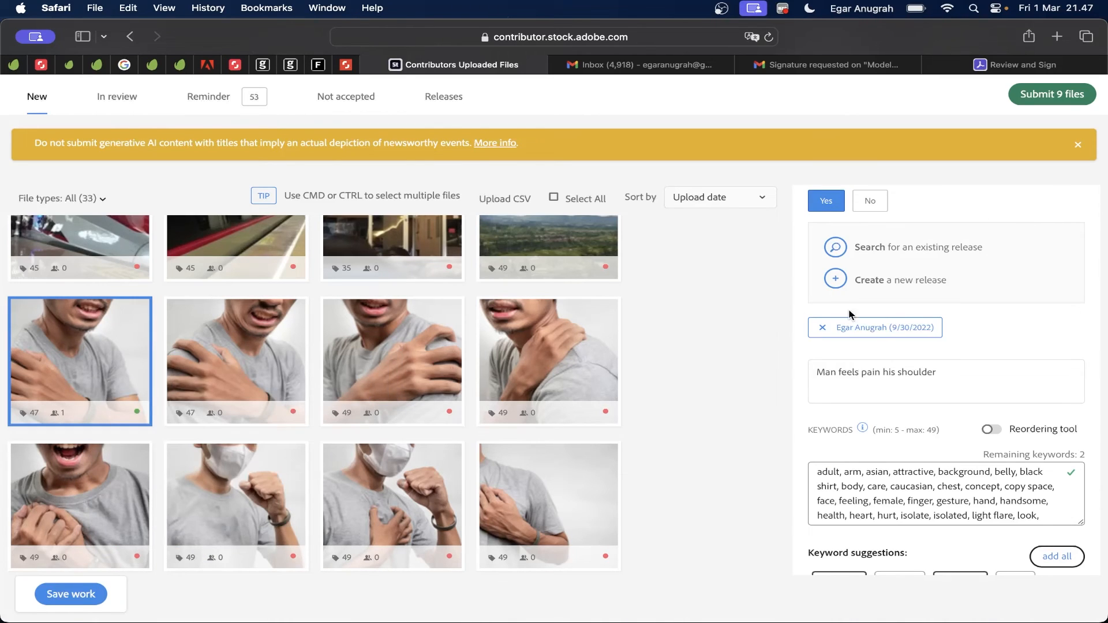
scroll(824, 323, "up", 1)
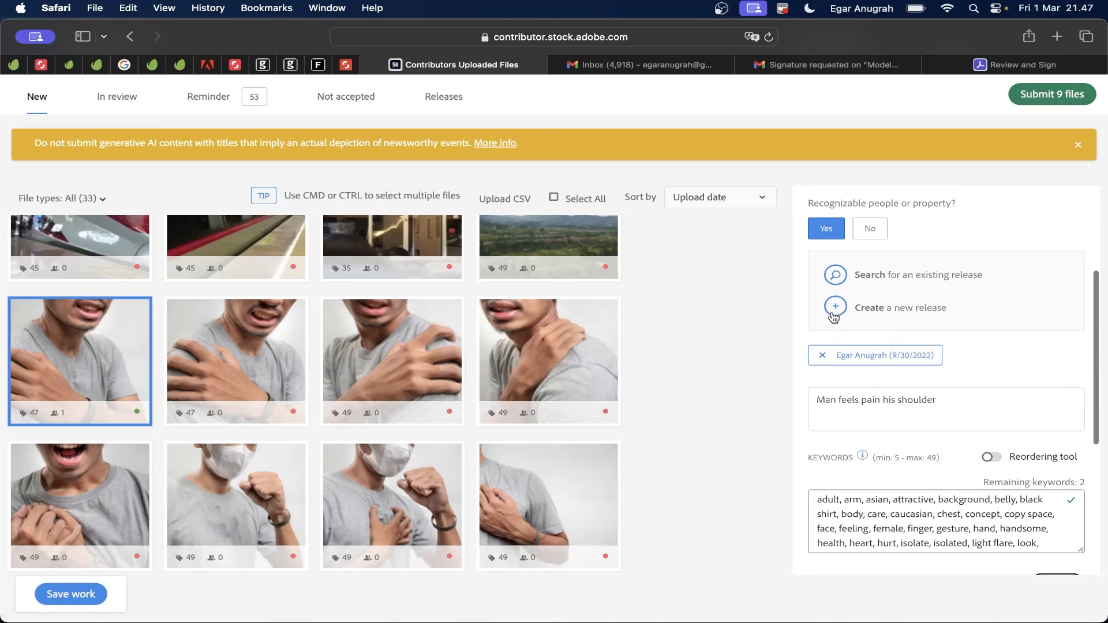
left_click(843, 280)
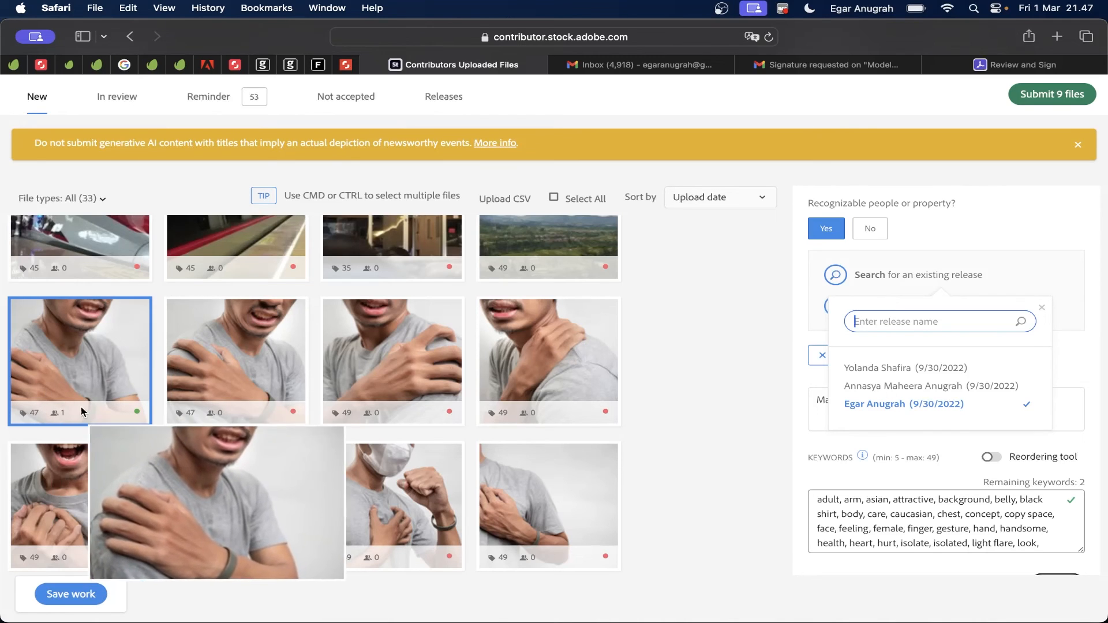
left_click(687, 349)
scroll(687, 349, "down", 3)
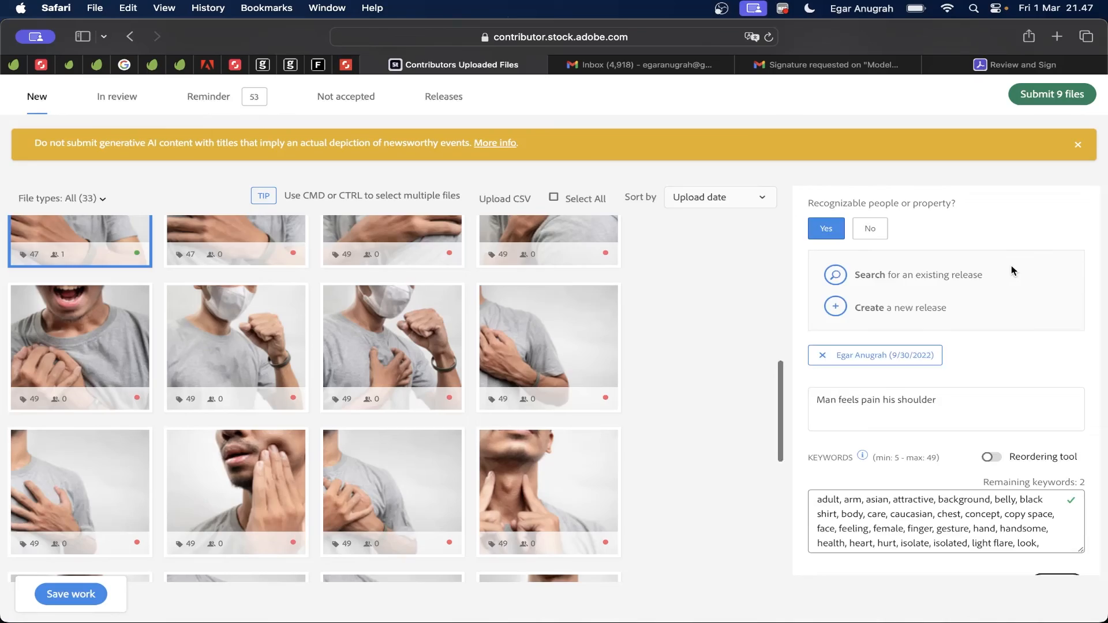
scroll(1012, 266, "up", 5)
scroll(1011, 266, "down", 6)
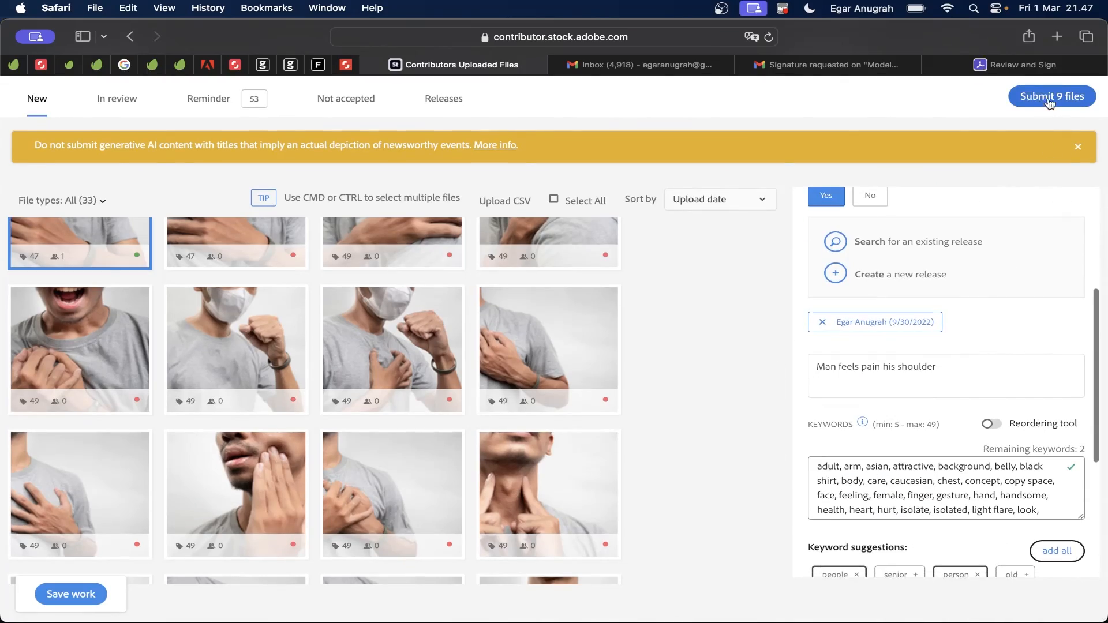